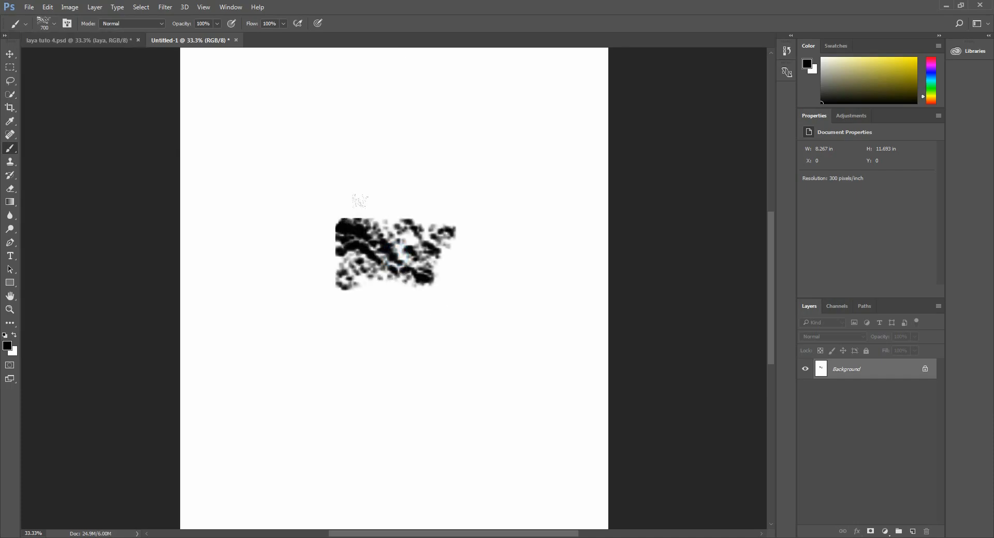
Undo all the test brush strokes on the Background layer to leave a blank page
key("ctrl+alt+z")
key("ctrl+alt+z")
key("ctrl+alt+z")
key("ctrl+alt+z")
key("ctrl+alt+z")
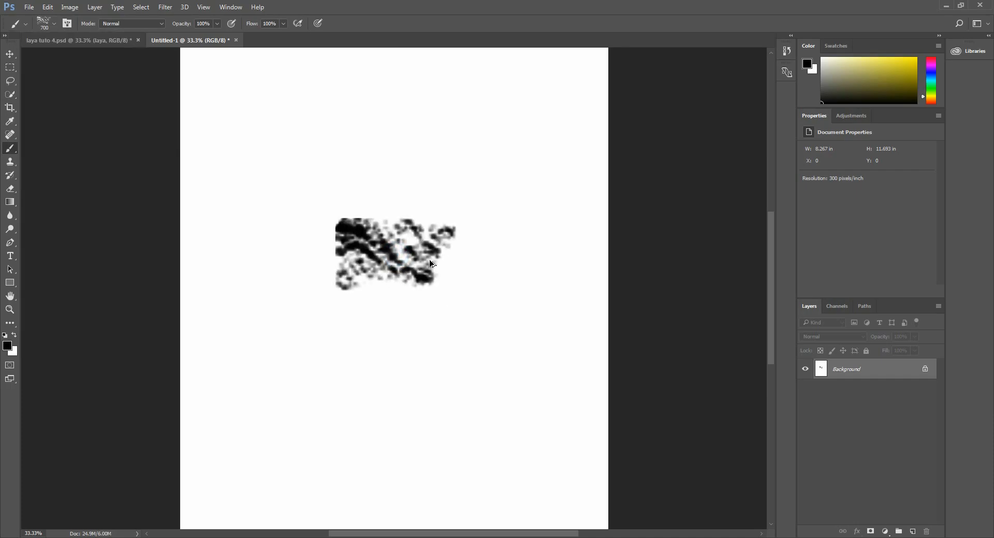
key("ctrl+alt+z")
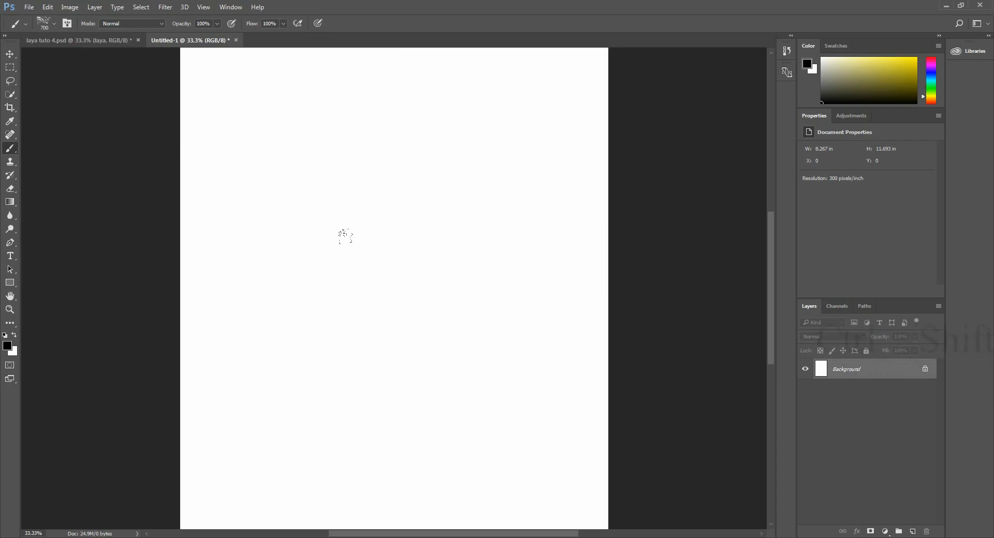
Create a new layer named "brush design" above the Background layer
key("ctrl+shift+n")
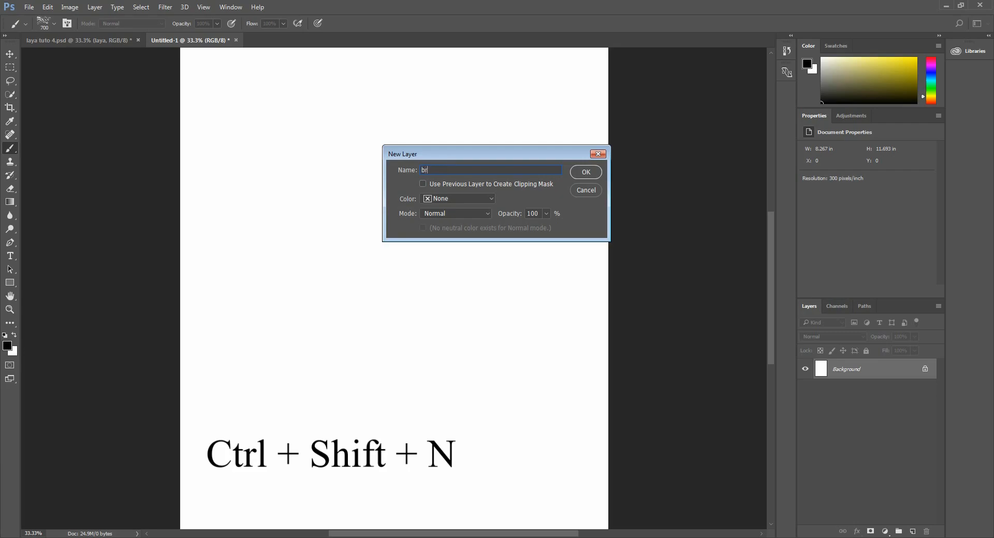
type("brush design")
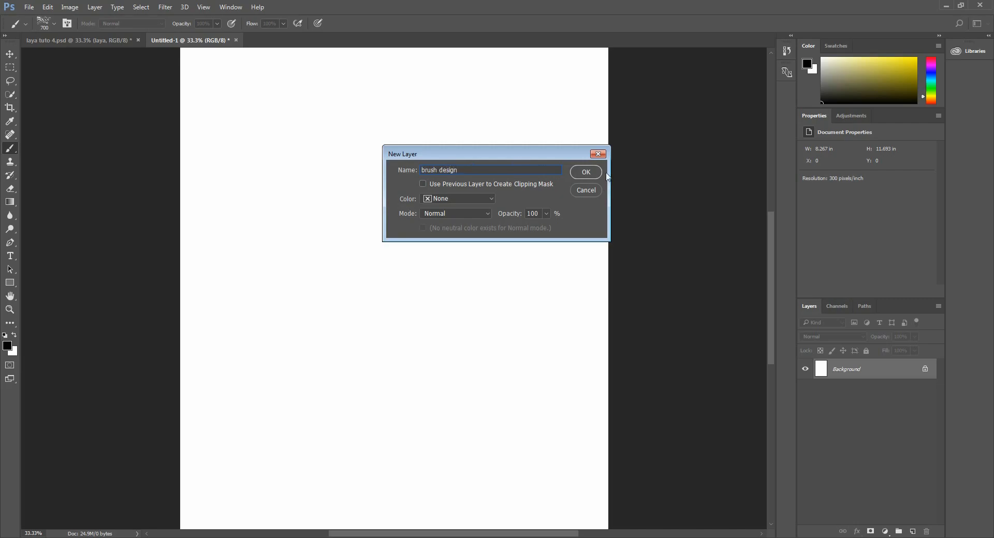
left_click(586, 173)
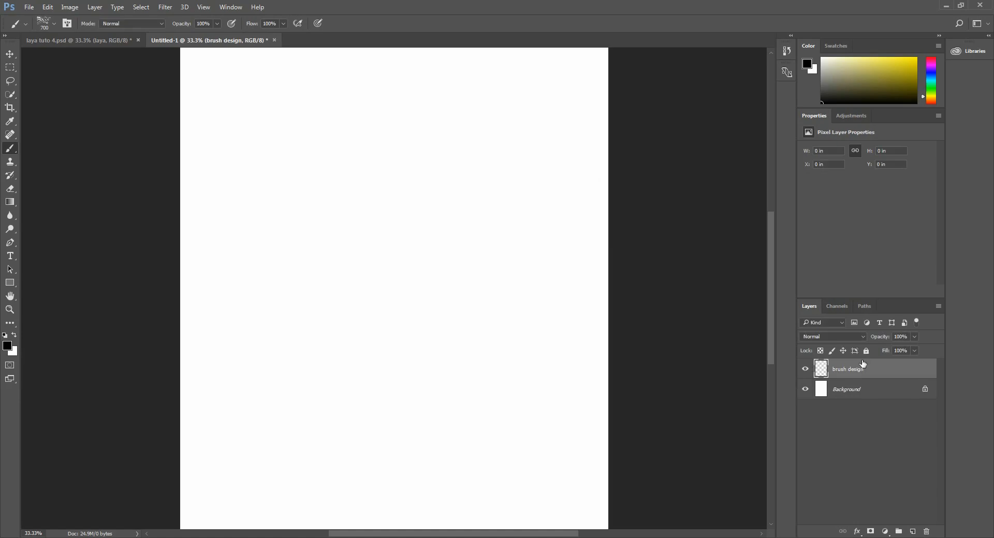
Paint rough black strokes in the left and middle parts of the page, using two different textured brush tips
mouse_move(318, 238)
left_mouse_down()
mouse_move(372, 266)
mouse_move(308, 240)
mouse_move(310, 277)
left_mouse_up()
left_click(362, 257)
left_click(54, 23)
left_click(89, 136)
left_click(309, 240)
Choose another brush tip and build up the black shape with further strokes on its left side and across the middle
left_click(53, 23)
left_click(94, 102)
left_click(339, 210)
left_click_drag(339, 211, 319, 236)
mouse_move(306, 279)
left_mouse_down()
mouse_move(300, 288)
mouse_move(293, 266)
left_mouse_up()
mouse_move(362, 287)
left_mouse_down()
mouse_move(361, 241)
mouse_move(414, 231)
left_mouse_up()
Choose a different brush tip and extend the black shape with a stroke on its right side
left_click(53, 24)
left_click(38, 124)
left_click(71, 103)
mouse_move(411, 299)
left_mouse_down()
mouse_move(423, 266)
mouse_move(478, 235)
left_mouse_up()
Replace the current brushes with the Thick Heavy Brushes set
key("ctrl+plus")
left_click(54, 23)
scroll(113, 164, "down", 5)
left_click(140, 42)
left_click(171, 360)
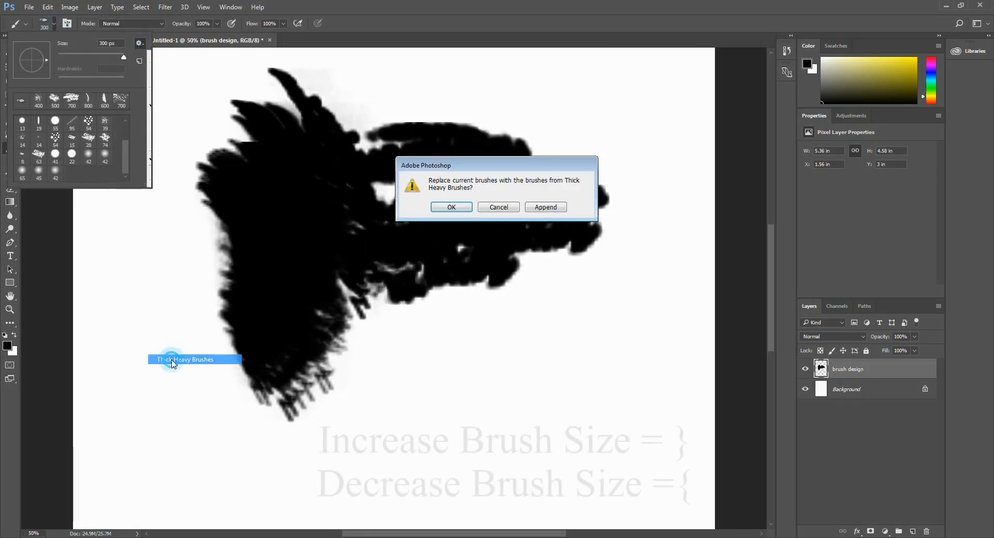
key("Return")
Enlarge the thick heavy brush to 1200 px and paint rough splattered edges around the lower half of the black shape
mouse_move(414, 351)
left_mouse_down()
mouse_move(355, 333)
mouse_move(333, 359)
mouse_move(416, 310)
mouse_move(388, 262)
left_mouse_up()
key("bracketright")
key("bracketright")
key("bracketright")
key("bracketright")
key("bracketright")
mouse_move(456, 295)
left_mouse_down()
mouse_move(474, 322)
mouse_move(453, 295)
mouse_move(447, 333)
mouse_move(363, 383)
mouse_move(207, 321)
mouse_move(171, 331)
left_mouse_up()
right_click(10, 148)
left_click(54, 23)
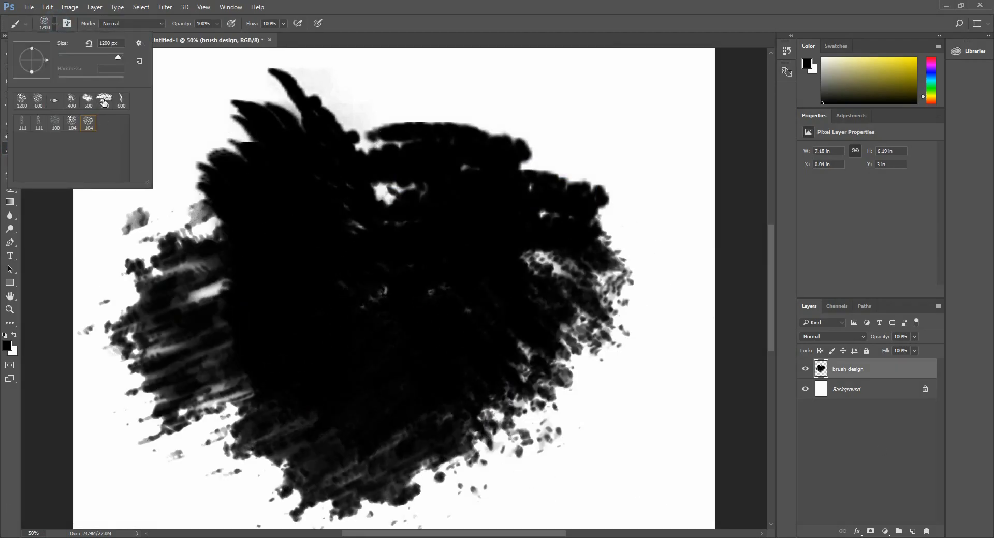
key("Escape")
Switch to the Eraser tool and replace its brush tips with another brush set
key("e")
left_click(25, 24)
left_click(132, 44)
left_click(191, 267)
left_click(450, 207)
Reduce the eraser size considerably and set its opacity to 100%
left_click(470, 313)
key("bracketleft")
key("bracketleft")
key("bracketleft")
key("bracketleft")
key("bracketleft")
key("bracketleft")
key("bracketleft")
key("bracketleft")
key("bracketleft")
key("bracketleft")
key("bracketleft")
key("bracketleft")
left_click(176, 24)
left_click_drag(177, 36, 212, 36)
Try erasing small strokes in the left and middle of the black shape with two different eraser tips
left_click_drag(315, 342, 372, 320)
key("ctrl+z")
left_click(54, 24)
double_click(71, 125)
key("ctrl+z")
left_click(410, 307)
mouse_move(315, 330)
left_mouse_down()
mouse_move(321, 300)
mouse_move(347, 321)
left_mouse_up()
key("ctrl+z")
key("ctrl+z")
Replace the eraser's brush tips with a different brush set
left_click(54, 23)
left_click(139, 41)
left_click(183, 370)
left_click(450, 206)
Try erasing marks across the middle of the black shape with an enlarged tip from the new set
left_click(89, 138)
left_click(54, 23)
key("bracketright")
key("bracketright")
key("bracketright")
key("bracketright")
key("bracketright")
key("bracketright")
key("bracketright")
key("bracketright")
key("bracketright")
left_click(395, 316)
left_click(469, 250)
key("ctrl+z")
left_click(306, 297)
key("ctrl+alt+z")
key("ctrl+alt+z")
Try erasing two narrow vertical streaks in the left part of the black shape with different eraser tips
left_click(309, 302)
left_click(54, 23)
double_click(107, 137)
left_click(309, 356)
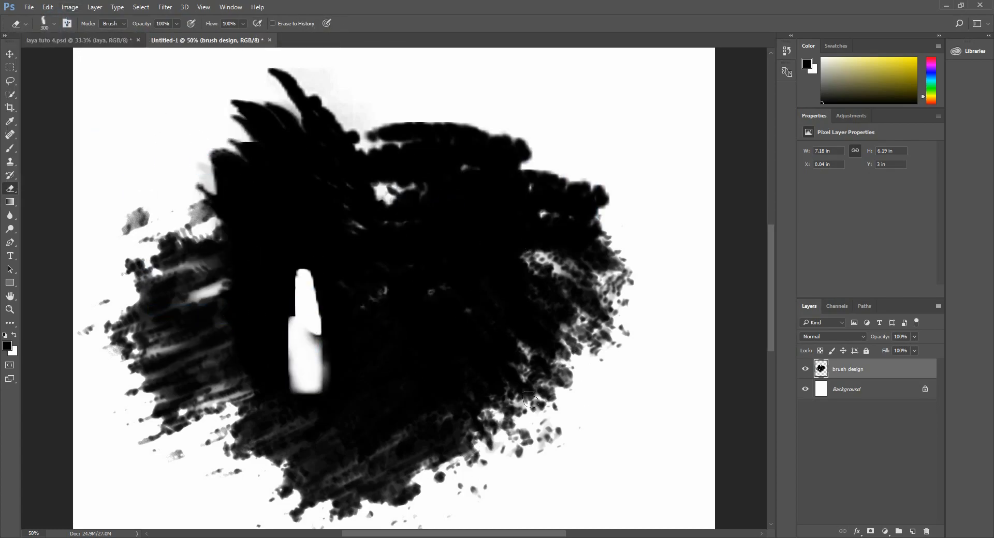
key("ctrl+alt+z")
key("ctrl+alt+z")
Erase two faint angular patches, at the lower left and upper right of the black shape, with a 300 px eraser tip
left_click(54, 23)
double_click(122, 137)
left_click(298, 335)
left_click(484, 168)
key("ctrl+z")
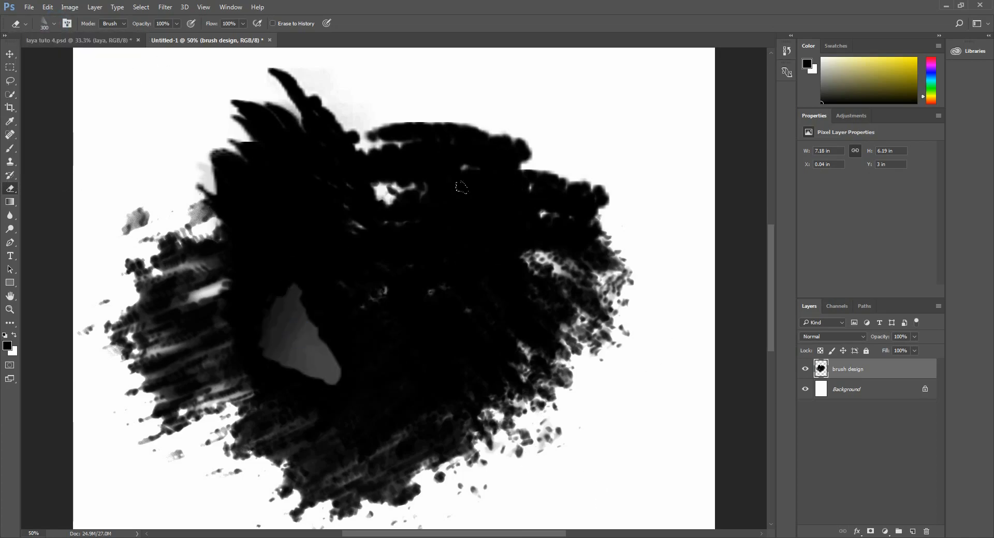
left_click(470, 190)
Erase two grainy patches, at the middle right and upper left of the black shape, with a rough textured tip
left_click(54, 23)
double_click(39, 154)
left_click(53, 23)
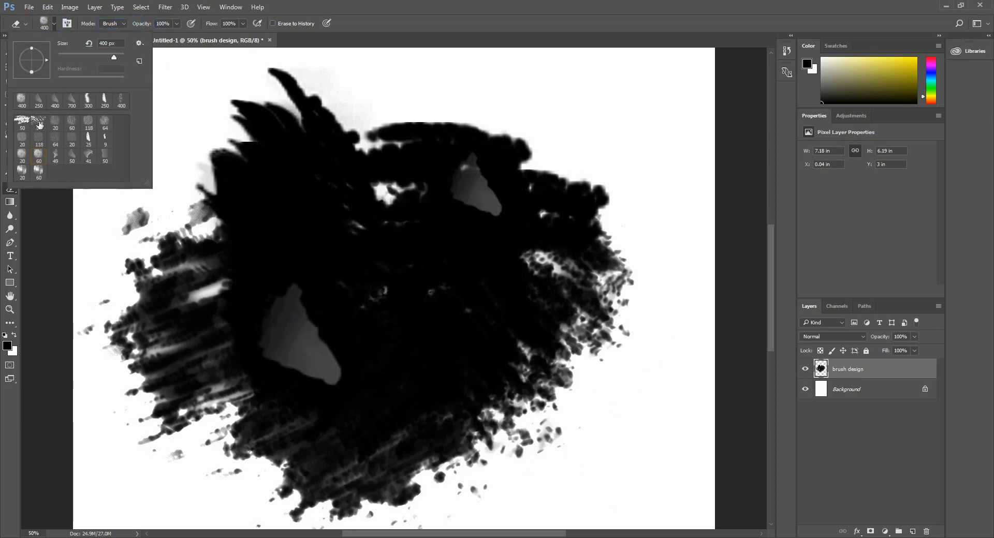
left_click(36, 129)
left_click(453, 301)
left_click(252, 174)
Move the brush design artwork up and to the right so it sits nearer the middle of the page
key("w")
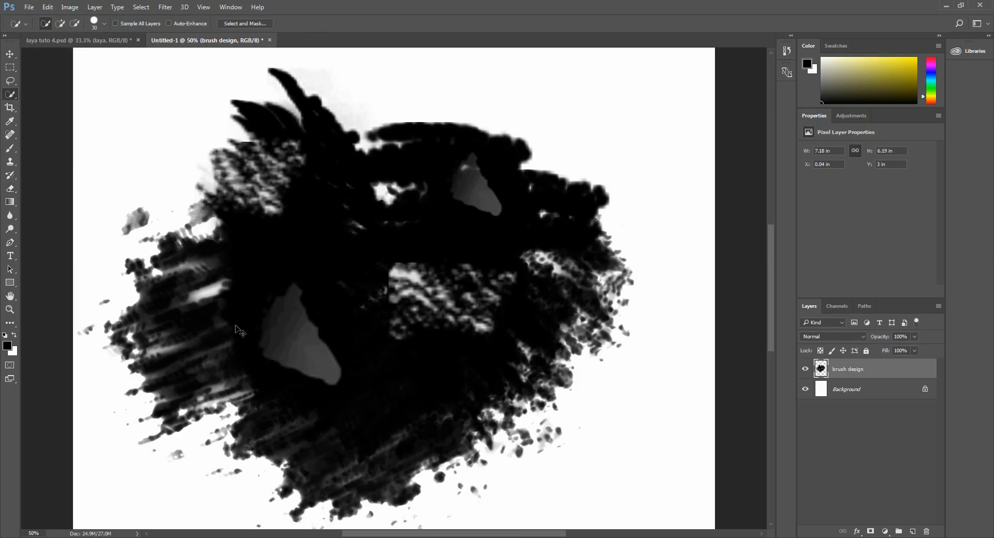
key("ctrl+minus")
key("ctrl+minus")
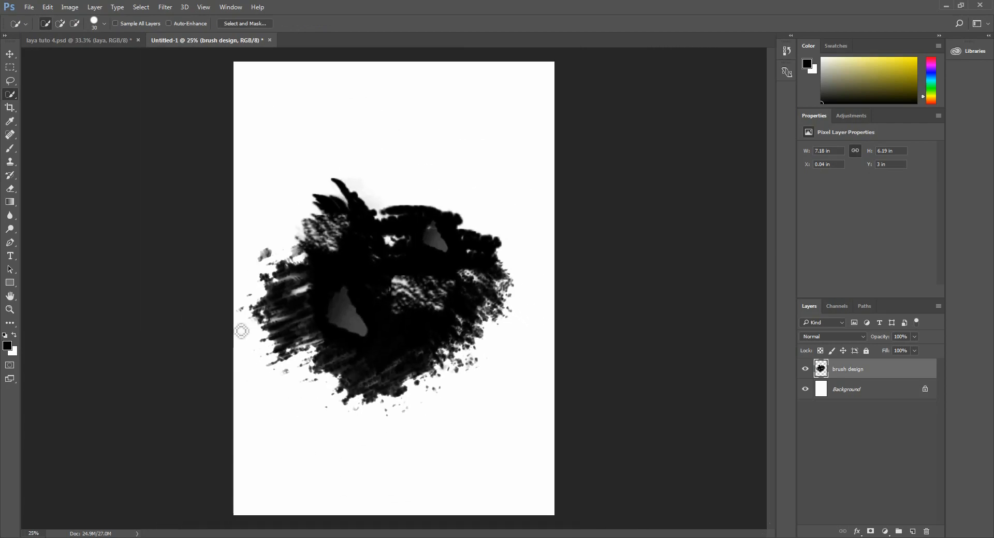
key("v")
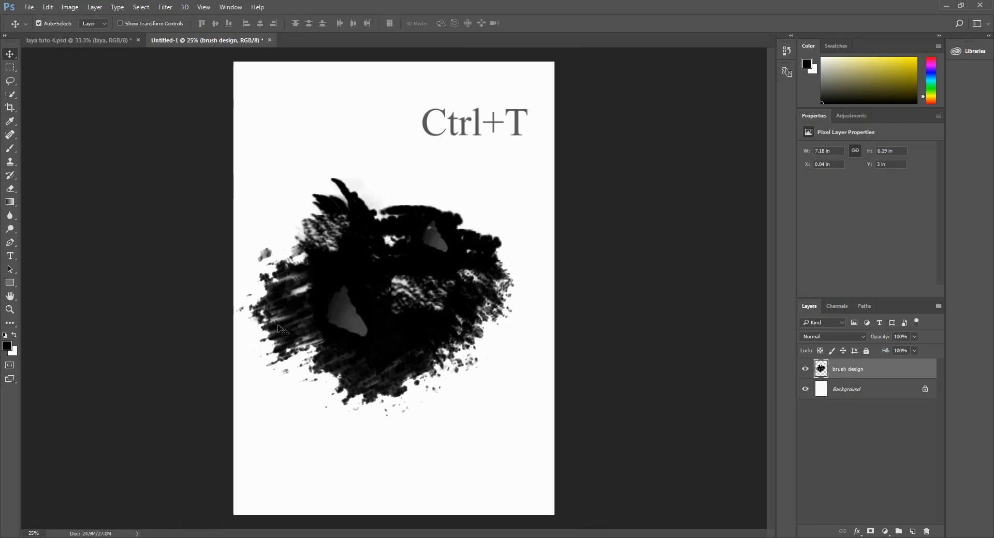
mouse_move(344, 311)
left_mouse_down()
mouse_move(397, 265)
mouse_move(430, 301)
mouse_move(339, 278)
mouse_move(371, 284)
left_mouse_up()
key("ctrl")
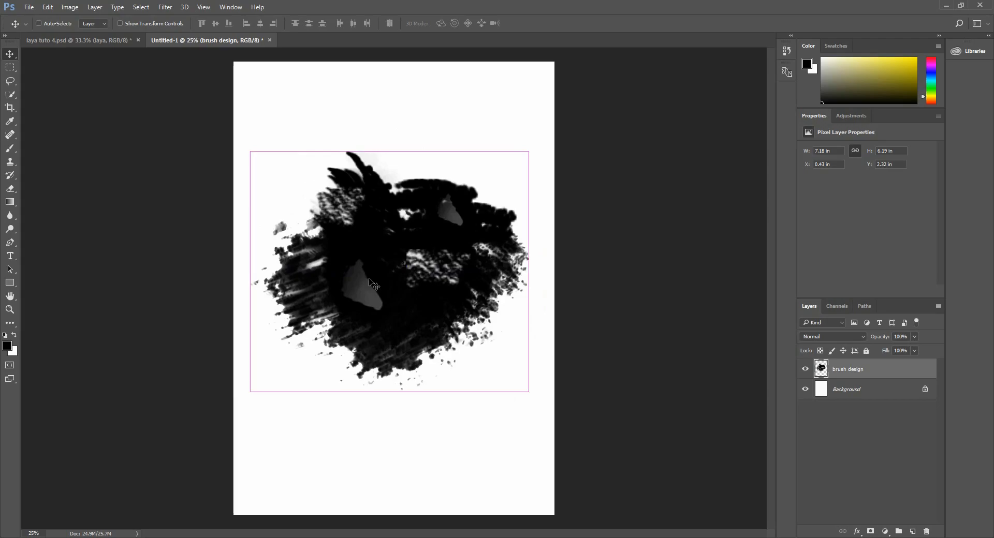
Scale the brush design artwork to about 75% and centre it on the page
key("ctrl+t")
left_click_drag(529, 150, 458, 210)
mouse_move(394, 302)
left_mouse_down()
mouse_move(449, 274)
mouse_move(432, 277)
left_mouse_up()
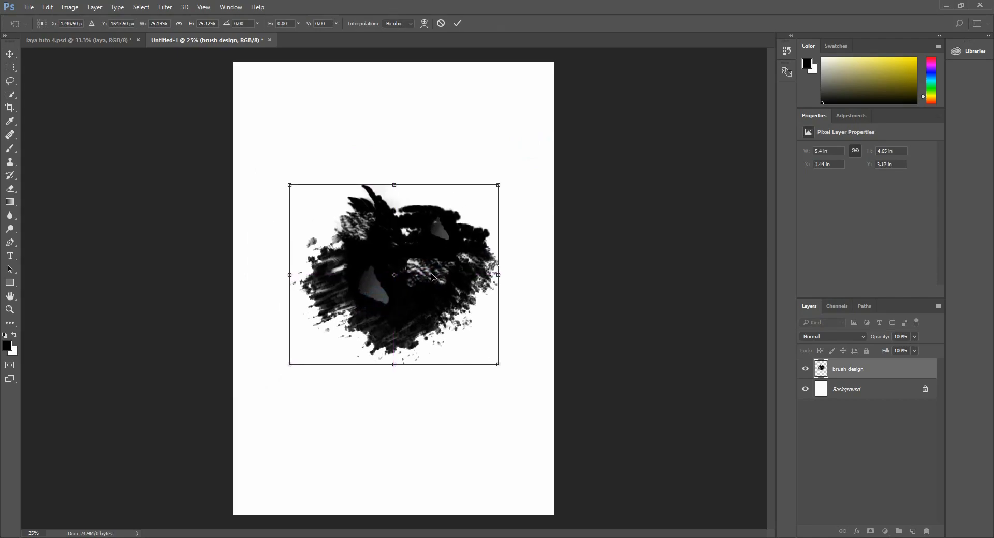
key("Return")
Copy the baby photo layer from the other open document into Untitled-1, on top of the brush design layer
scroll(432, 277, "up", 3)
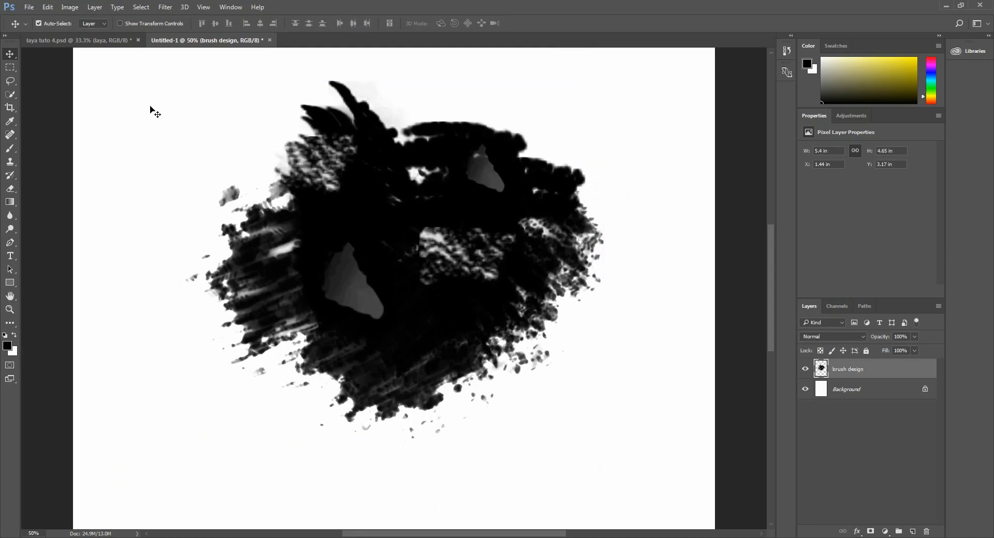
left_click(82, 40)
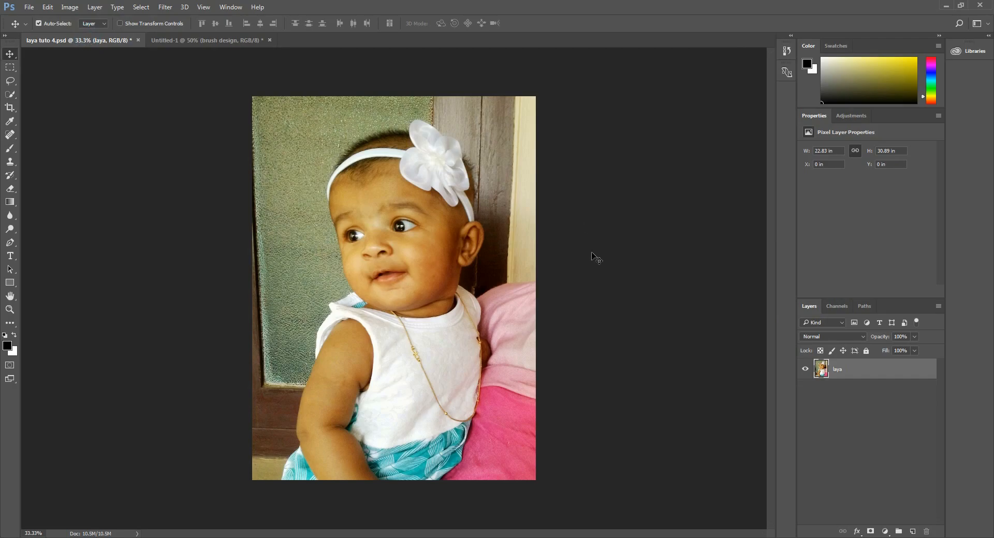
left_click_drag(399, 254, 500, 383)
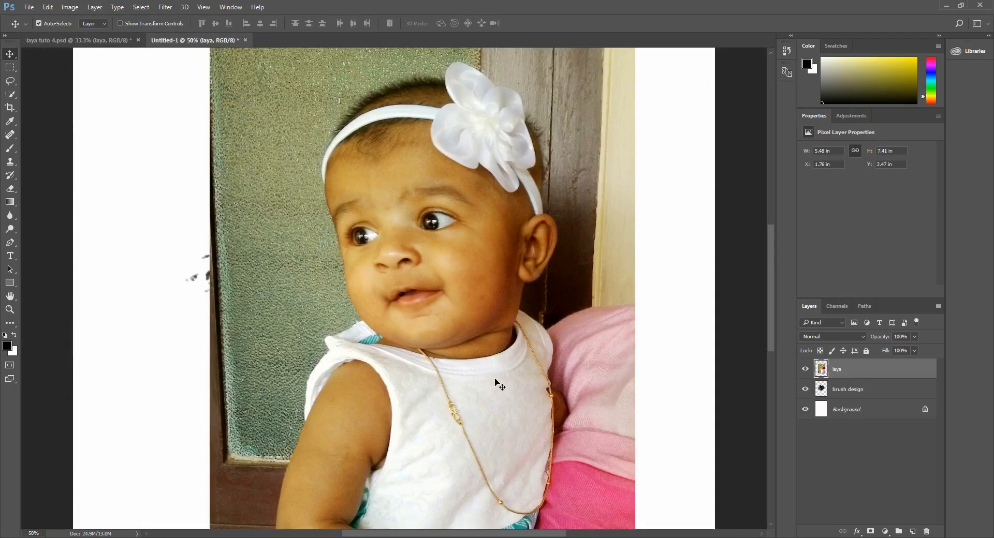
Scale the baby photo to about 90.6% and place it over the brush design artwork
key("ctrl+minus")
key("ctrl+minus")
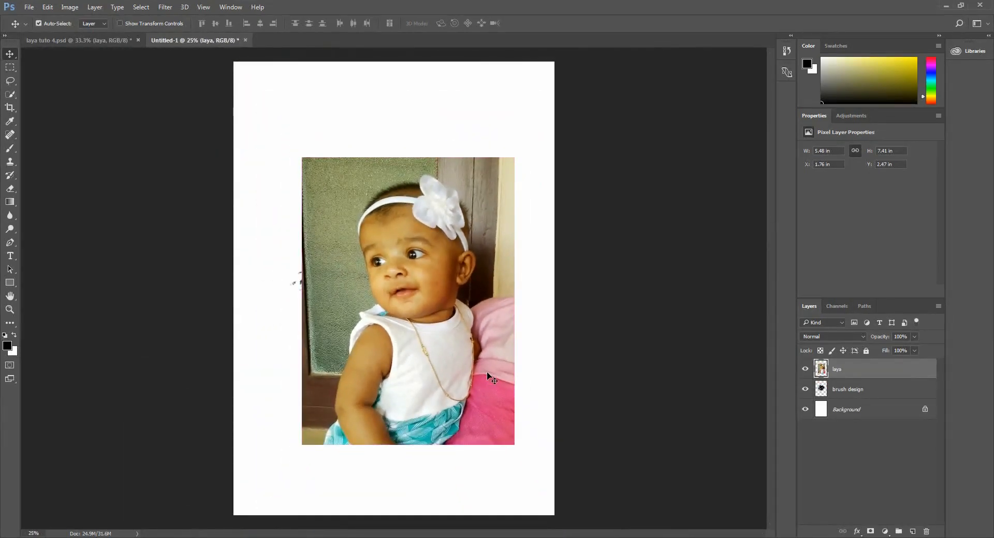
key("ctrl+t")
left_click_drag(517, 155, 429, 273)
left_click_drag(409, 395, 415, 311)
left_click_drag(433, 188, 478, 127)
left_click_drag(440, 243, 439, 281)
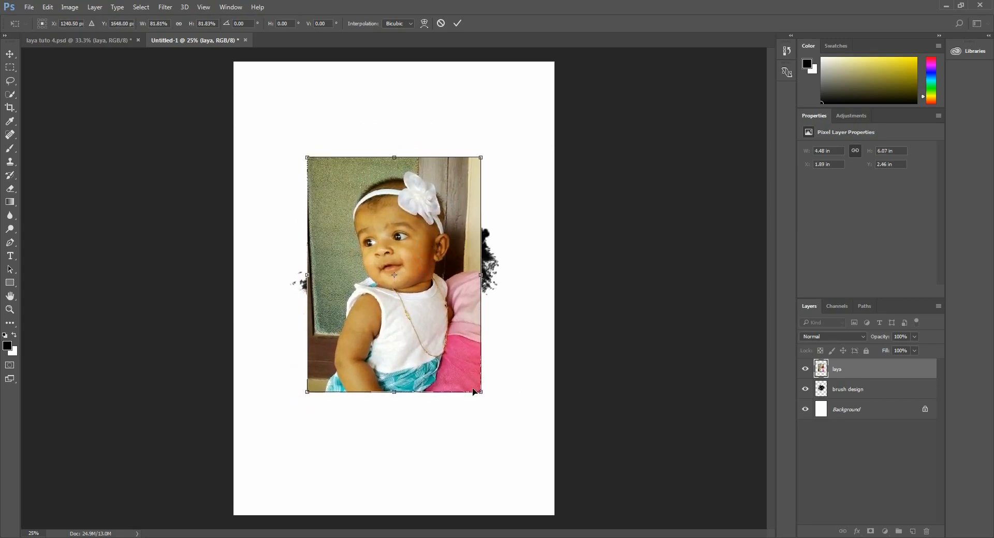
left_click_drag(480, 392, 499, 417)
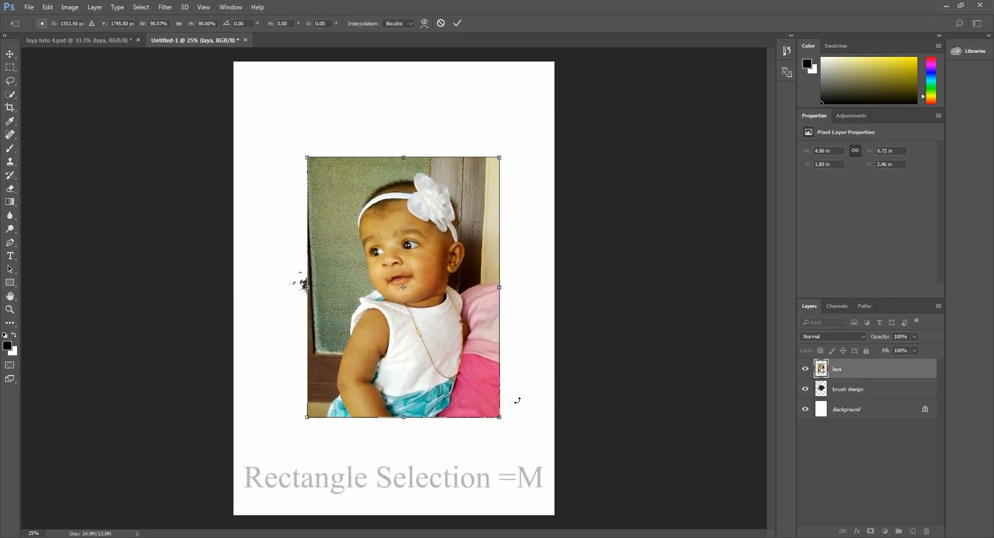
key("Return")
Delete the lower part of the baby photo below the chest using a rectangular selection, and clear the selection
key("m")
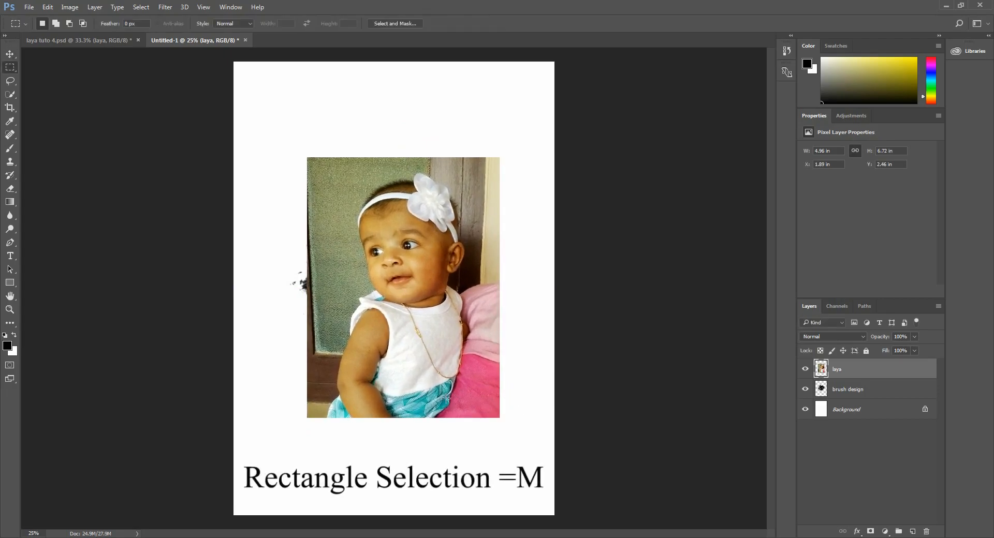
left_click_drag(233, 353, 769, 460)
key("Delete")
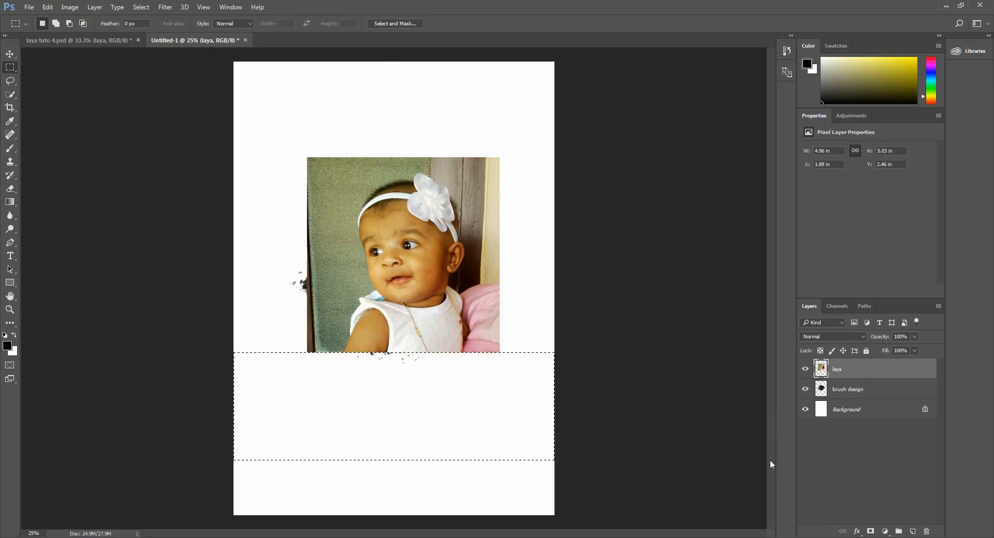
key("ctrl+d")
Shift the baby photo slightly down and left over the brush shape and set its layer opacity to 59%
key("v")
left_click_drag(412, 314, 401, 321)
left_click_drag(911, 347, 896, 352)
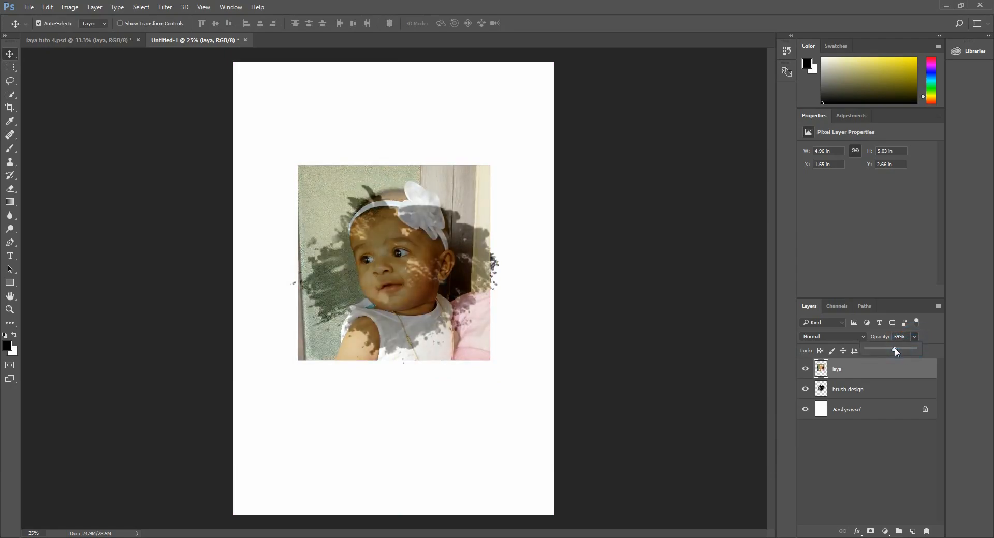
Move the baby photo further down so the face and flower headband lie over the black brush shape
key("ctrl+plus")
key("ctrl+plus")
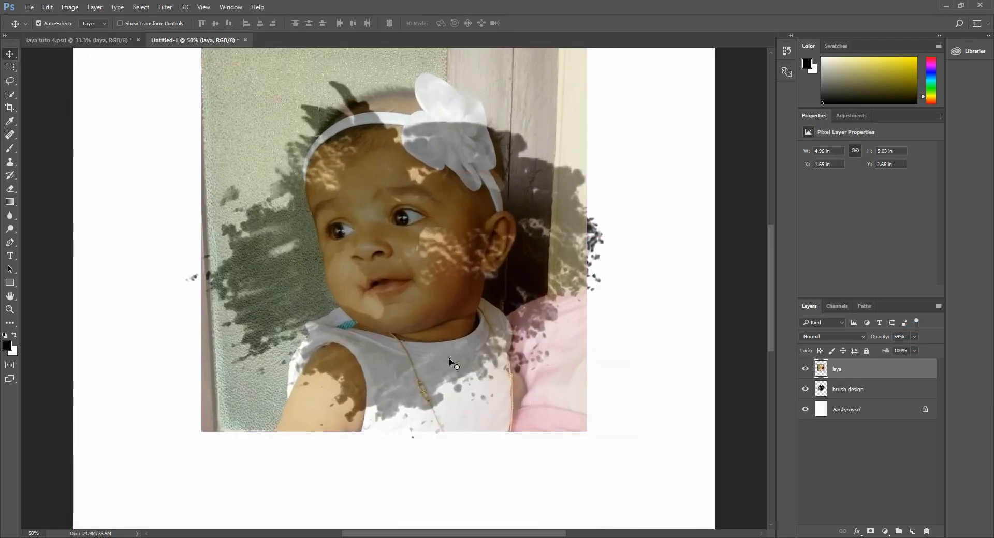
left_click(443, 355, "ctrl")
left_click_drag(440, 352, 432, 386)
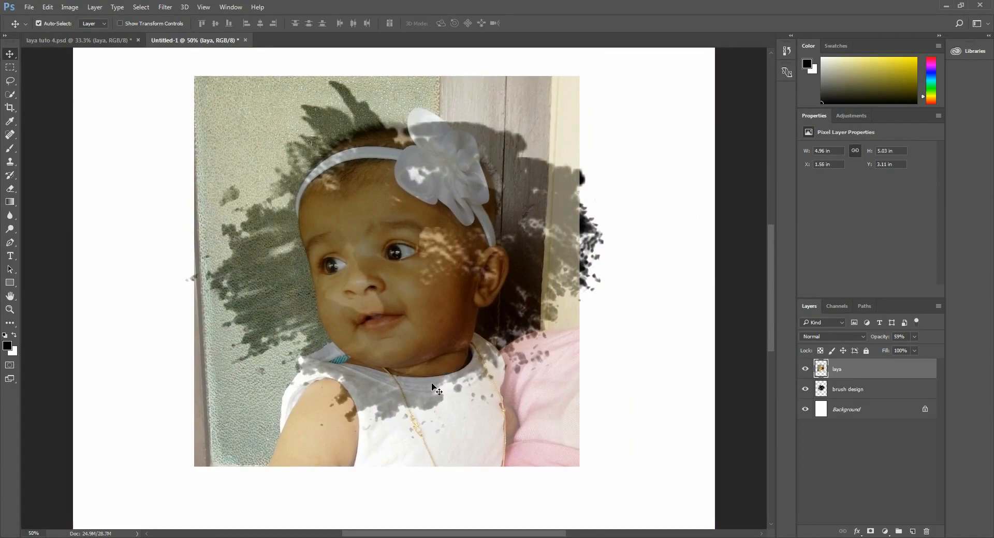
Scale the baby photo up to about 103.7% and shift it right over the black brush shape
key("ctrl")
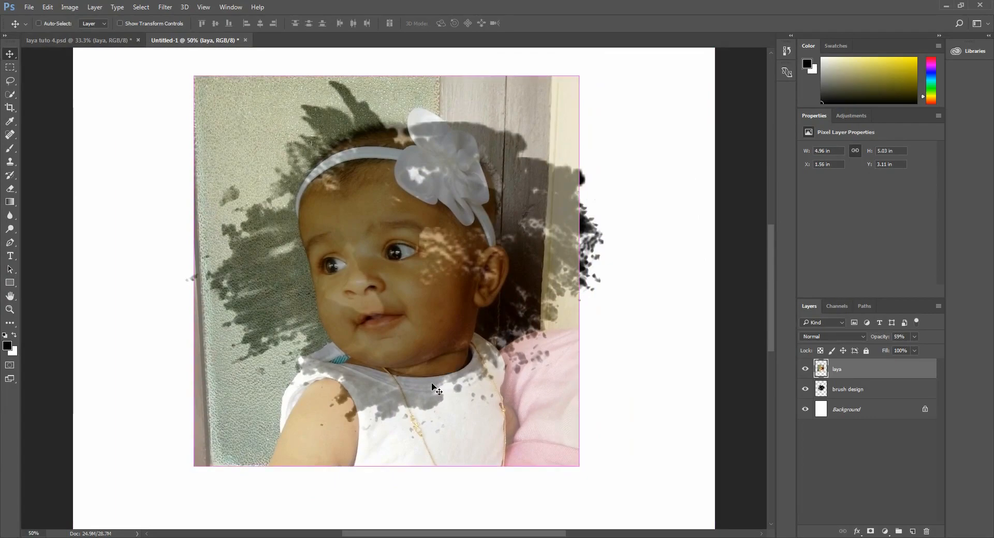
key("ctrl+t")
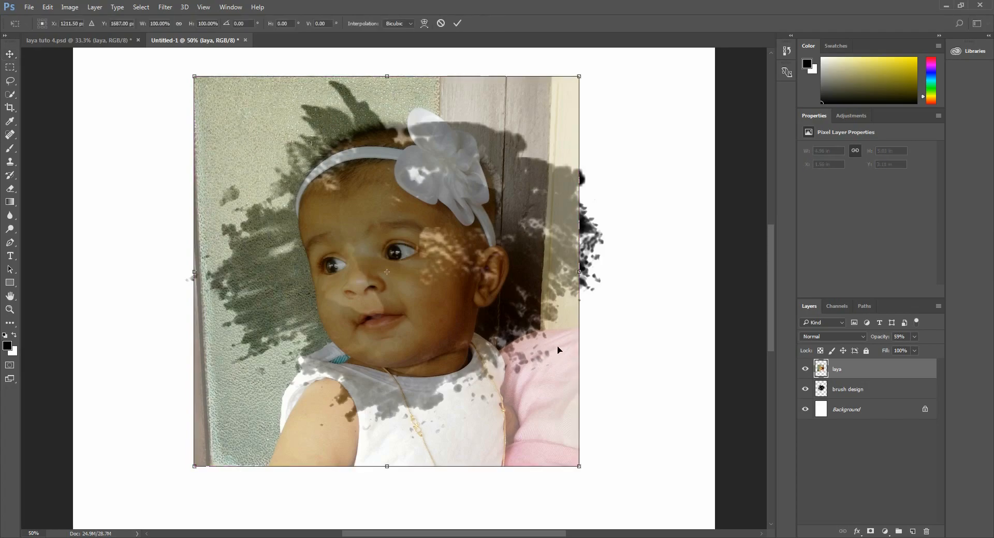
left_click_drag(576, 74, 591, 60)
key("Right")
key("Right")
key("Right")
key("Right")
key("Right")
key("Right")
key("Right")
key("Right")
key("Right")
key("Right")
key("Right")
key("Right")
key("Right")
key("Right")
key("Right")
key("Right")
key("Right")
key("Right")
key("Right")
key("Right")
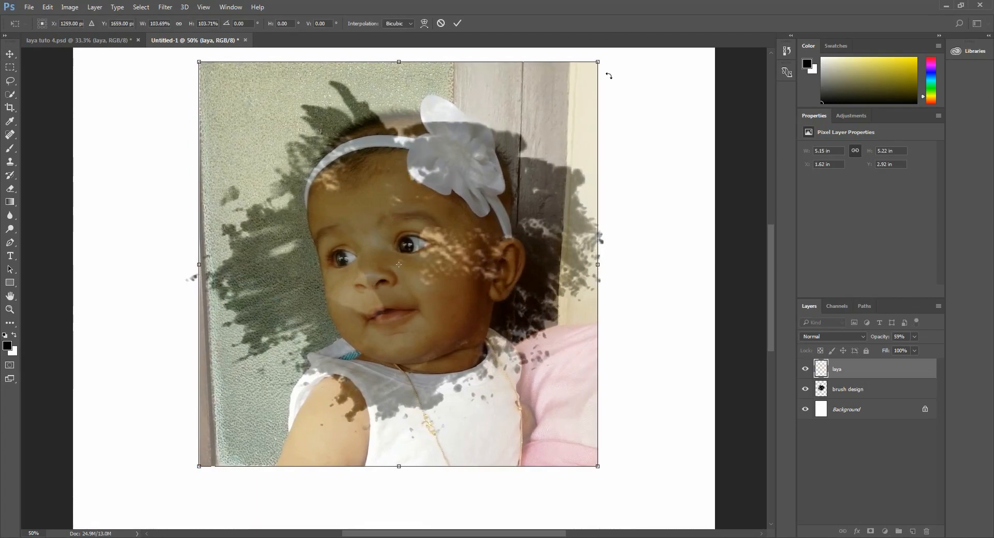
key("Left")
key("Left")
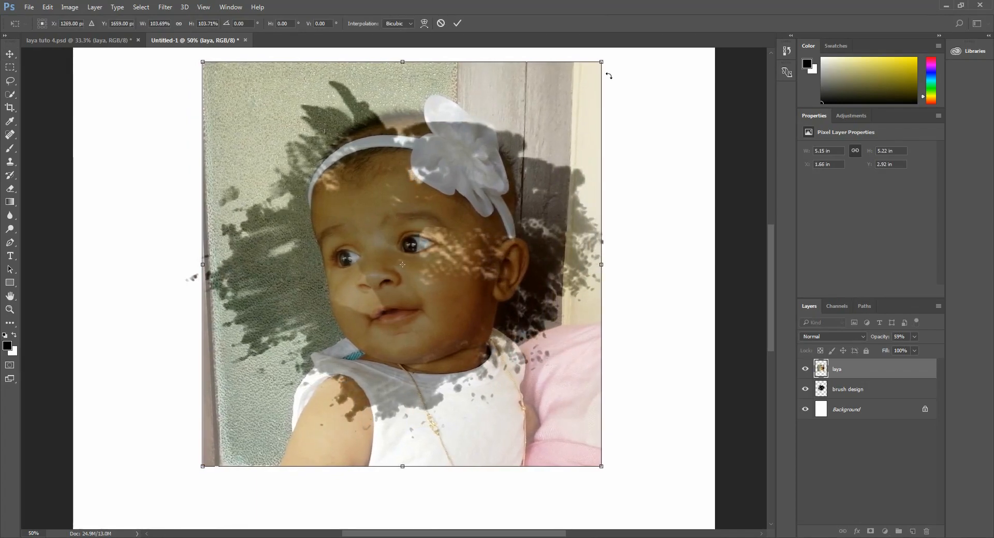
key("Right")
key("Right")
key("Right")
key("Right")
key("Right")
key("Right")
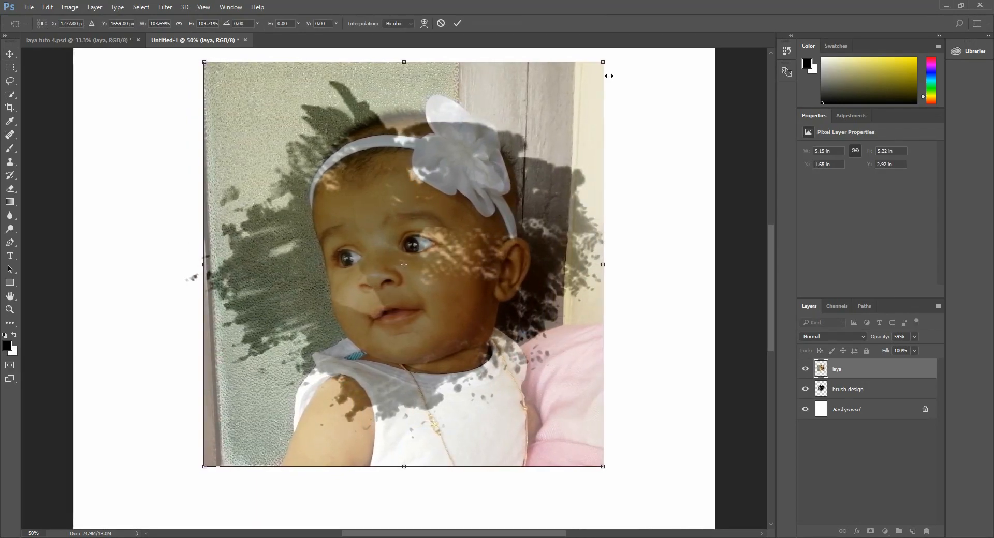
key("Return")
Nudge the scaled baby photo slightly right and down until its vertical position is 3 in
key("Right")
key("Right")
key("Down")
key("Down")
key("Down")
key("Down")
key("Down")
key("Down")
key("Down")
key("Down")
key("Down")
key("Down")
key("Down")
key("Down")
key("Down")
key("Down")
key("Down")
key("Down")
key("Down")
key("Down")
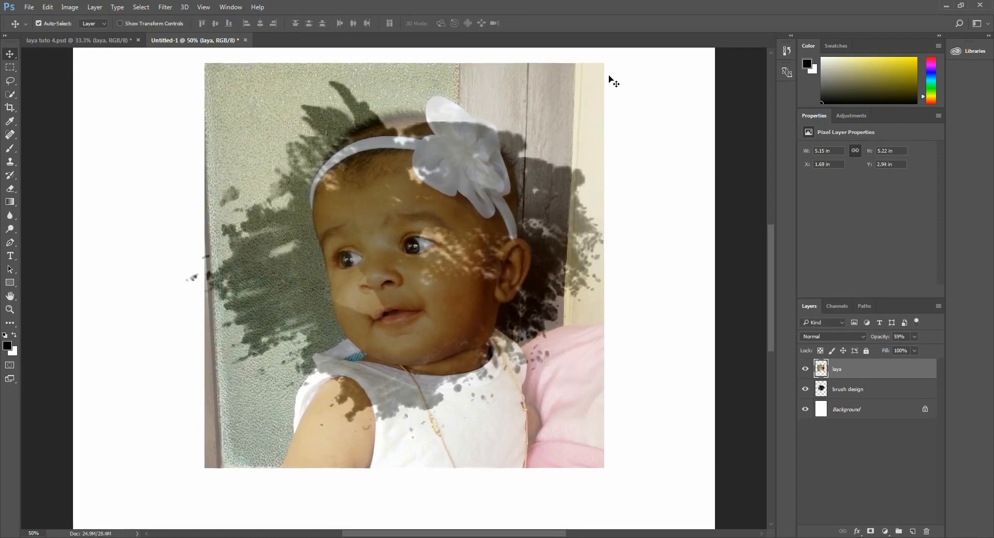
key("Down")
key("Down")
key("Down")
key("Down")
key("Down")
key("Down")
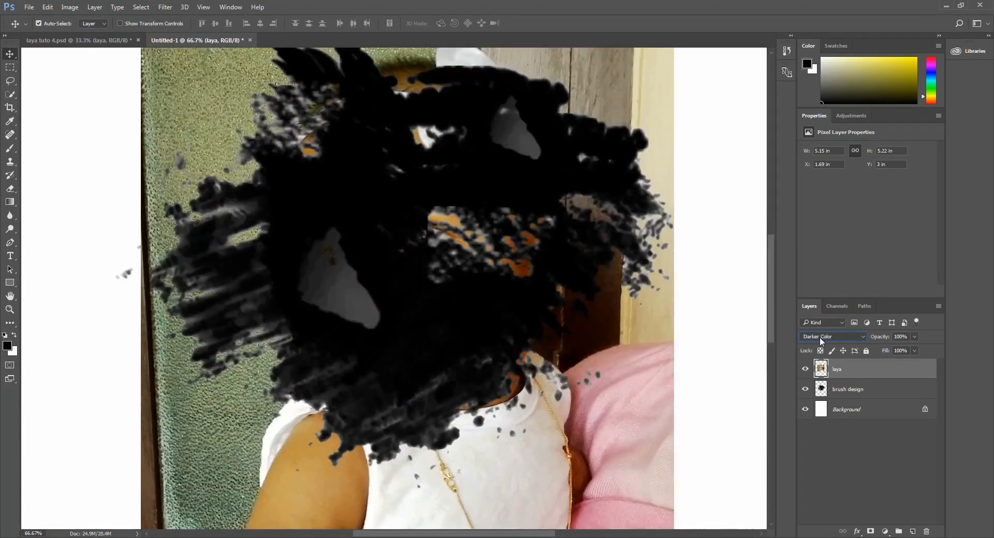
Set the baby photo layer's blending mode to Screen and toggle its visibility to compare it with the brush shape
scroll(819, 337, "down", 2)
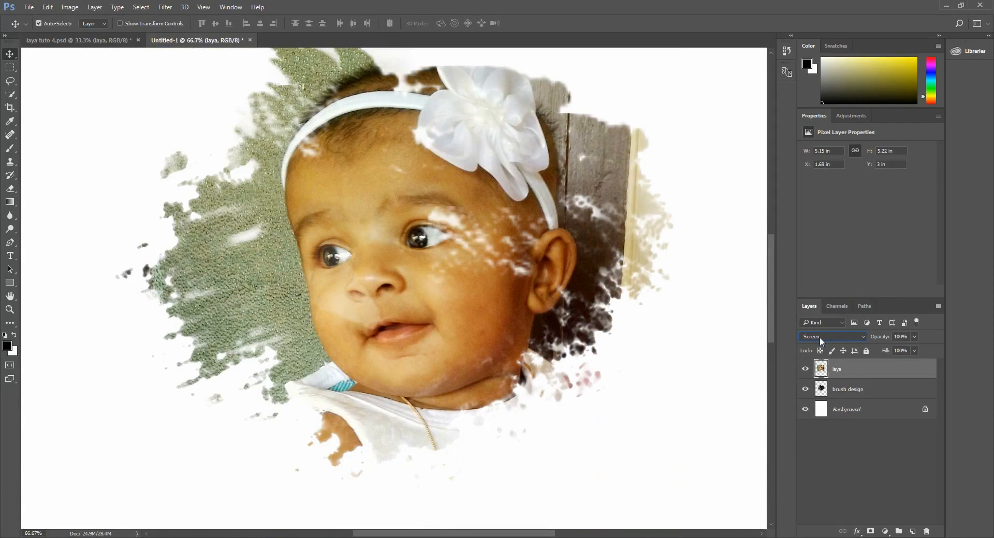
left_click(806, 369)
left_click(806, 369)
left_click(806, 369)
left_click(806, 369)
left_click(806, 369)
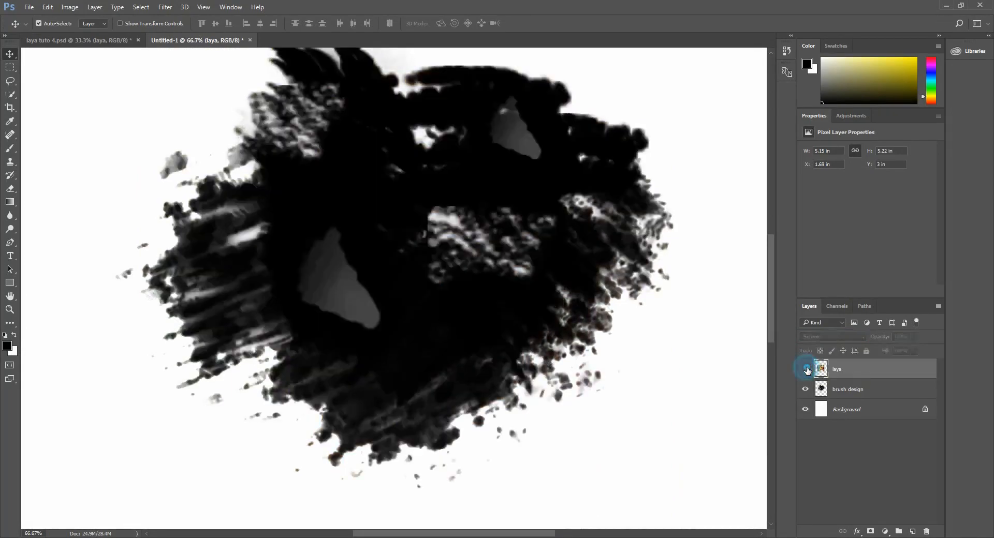
left_click(806, 369)
left_click(806, 369)
left_click(806, 369)
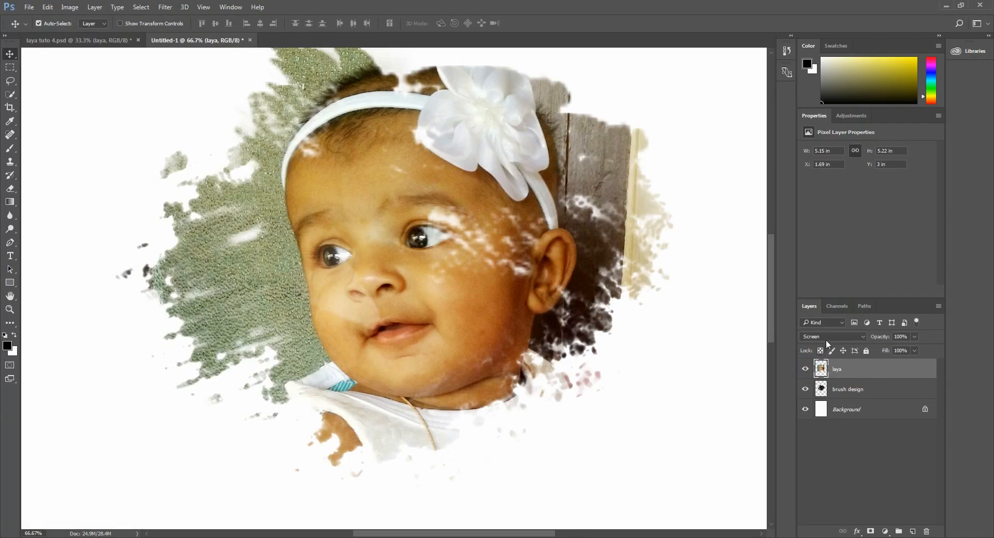
Add a Curves adjustment layer above the baby photo and bend the RGB curve downward to darken the midtones
left_click(885, 532)
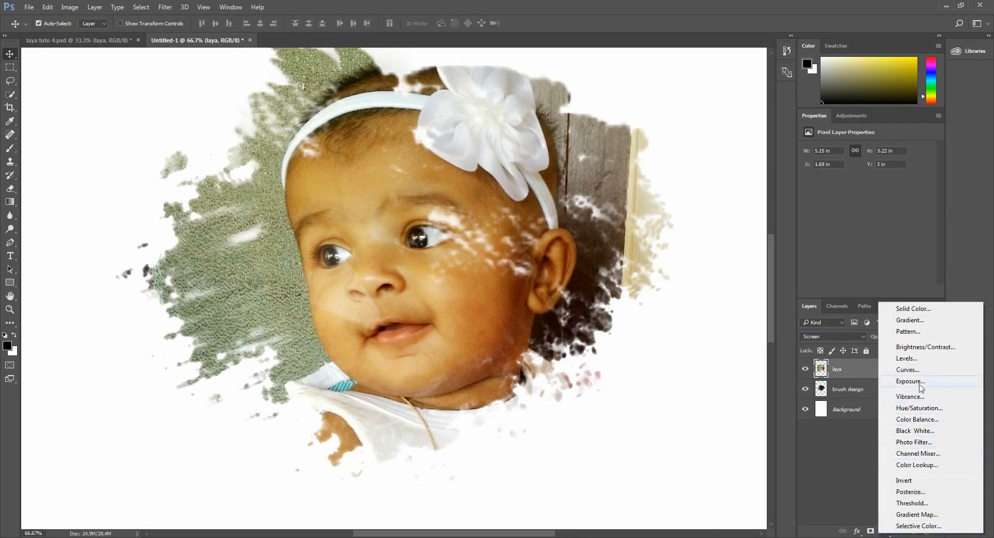
left_click(901, 382)
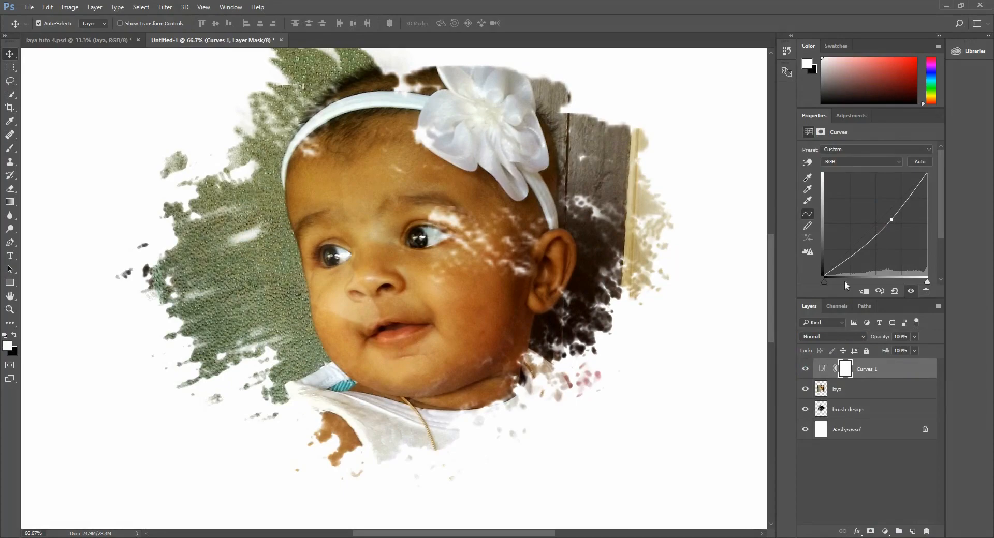
left_click_drag(824, 274, 824, 271)
left_click(891, 219)
left_click_drag(891, 220, 887, 213)
Add a Vibrance adjustment layer above the Curves layer and set its vibrance to +9
left_click(885, 532)
left_click(937, 403)
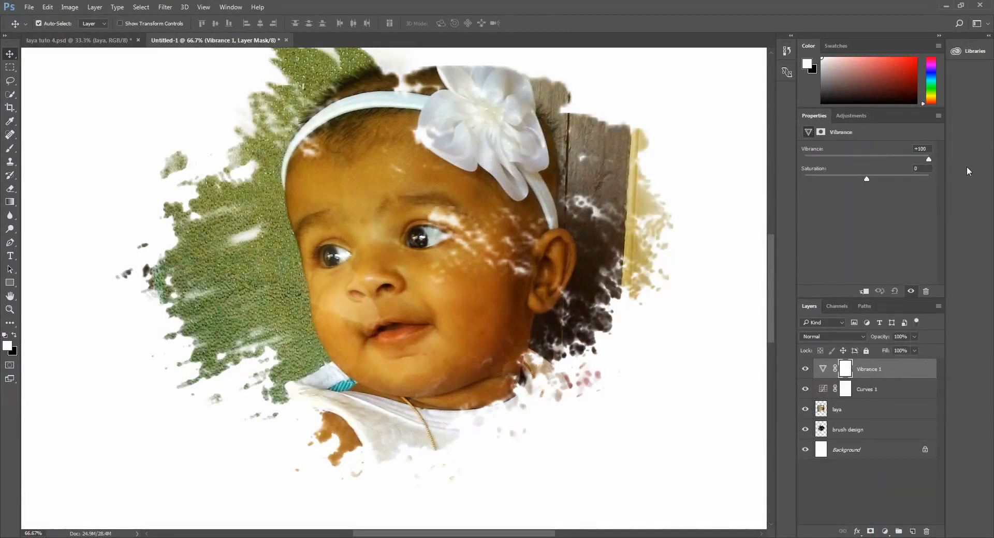
left_click_drag(929, 159, 882, 181)
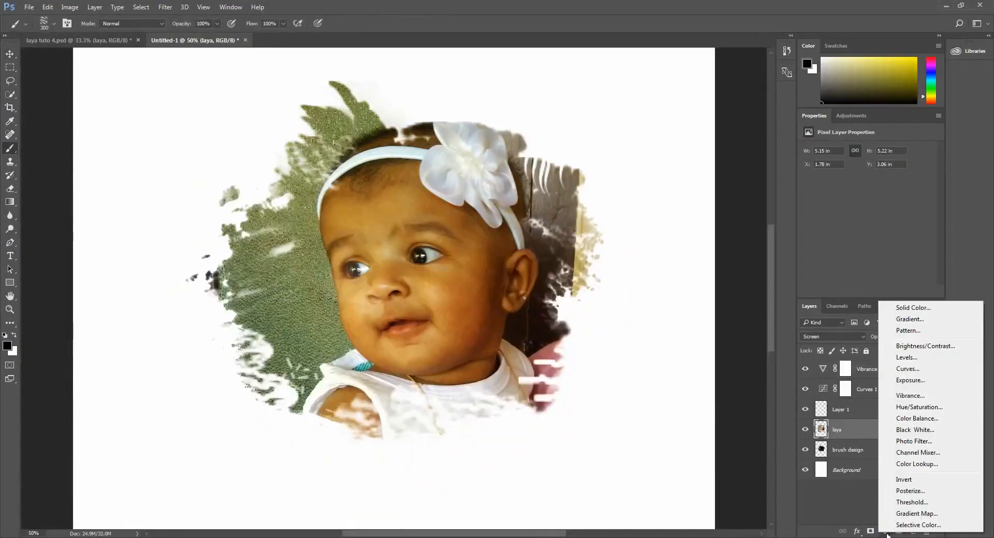
Add an orange-yellow-orange gradient fill layer below the Curves layer, with Soft Light blending and 36% opacity
left_click(910, 319)
left_click_drag(495, 138, 716, 115)
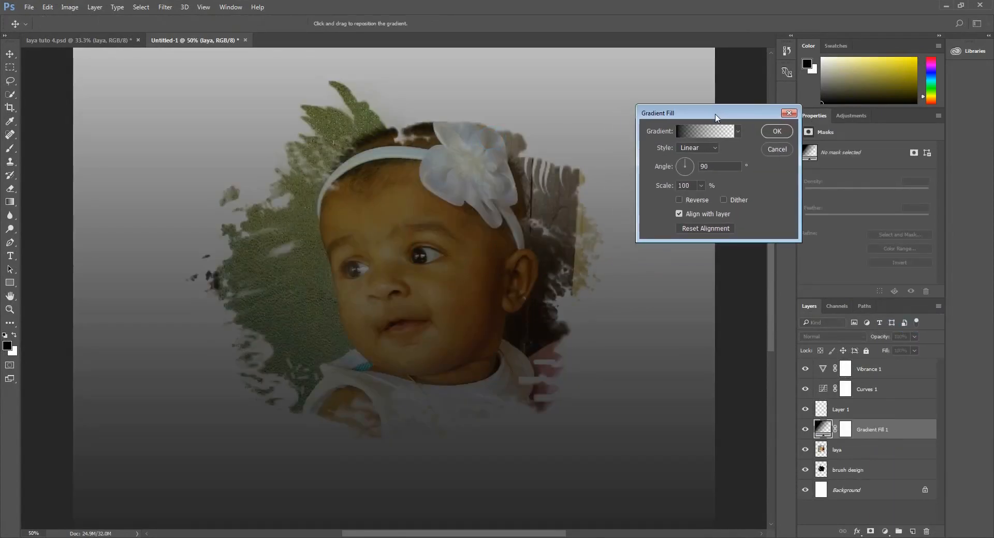
left_click_drag(696, 112, 686, 106)
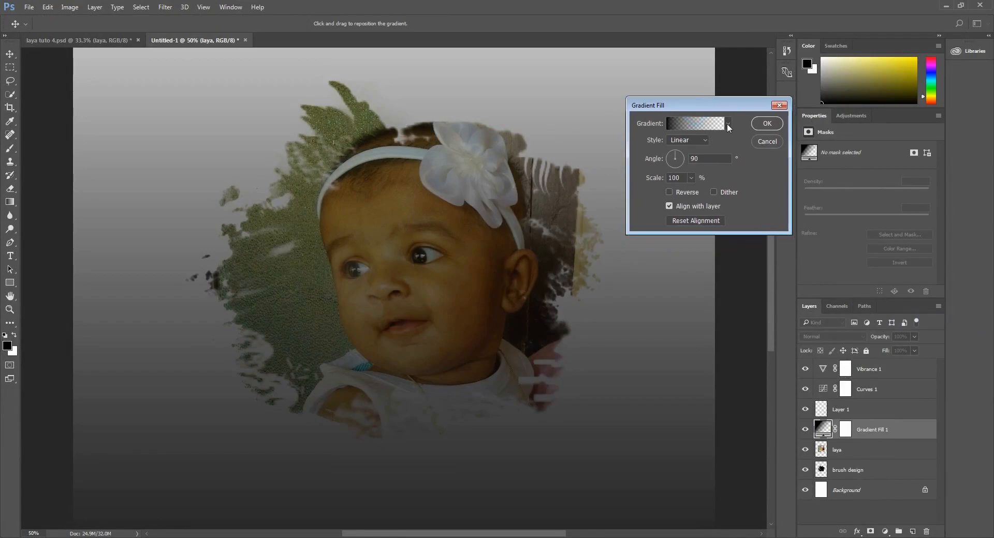
left_click(728, 123)
left_click(663, 165)
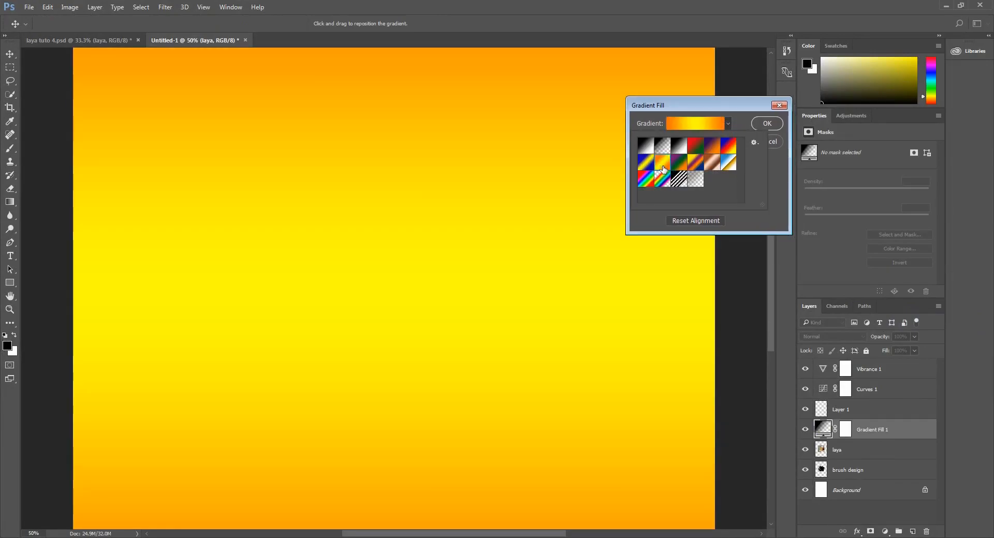
left_click(766, 123)
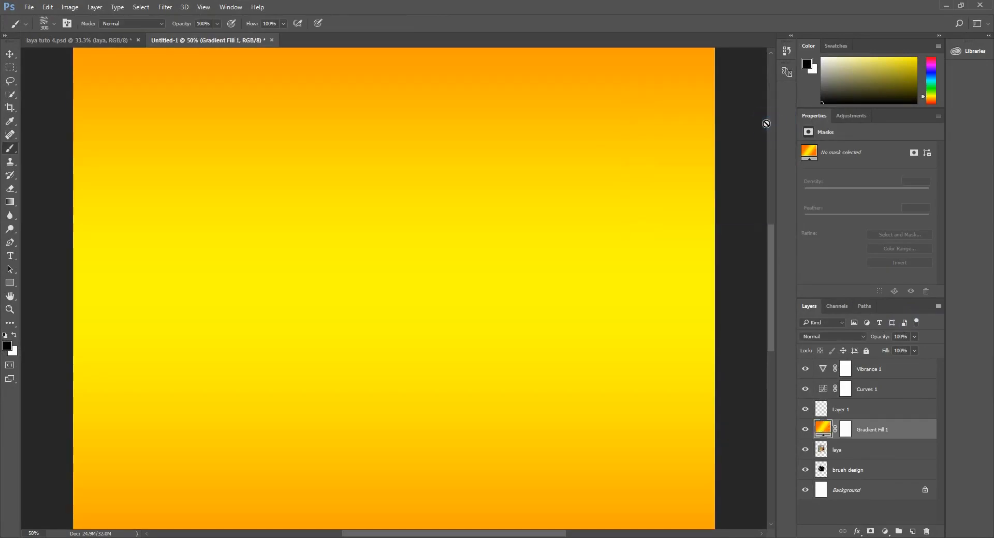
left_click_drag(828, 432, 828, 404)
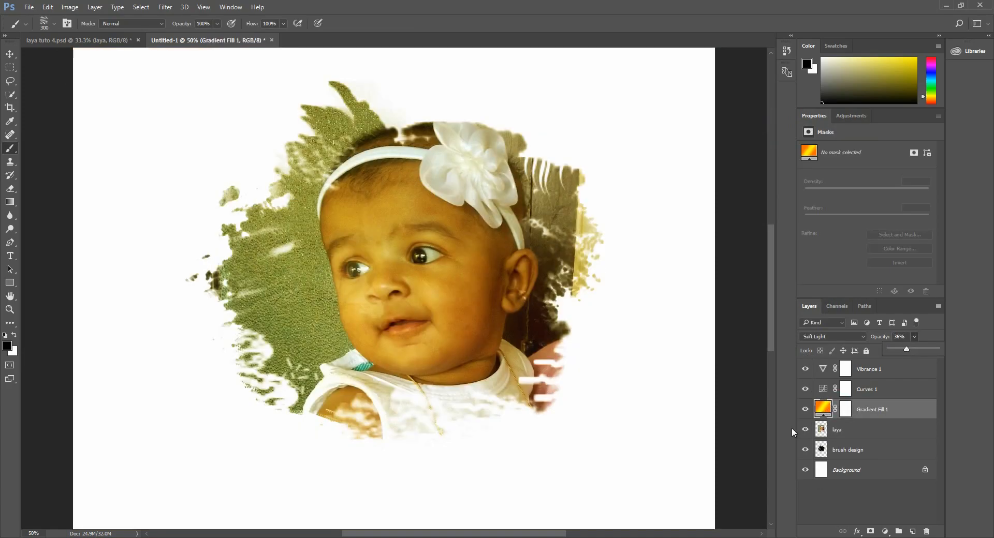
Create a new blank layer directly above the baby photo layer, in Normal mode at 100% opacity
left_click(845, 369)
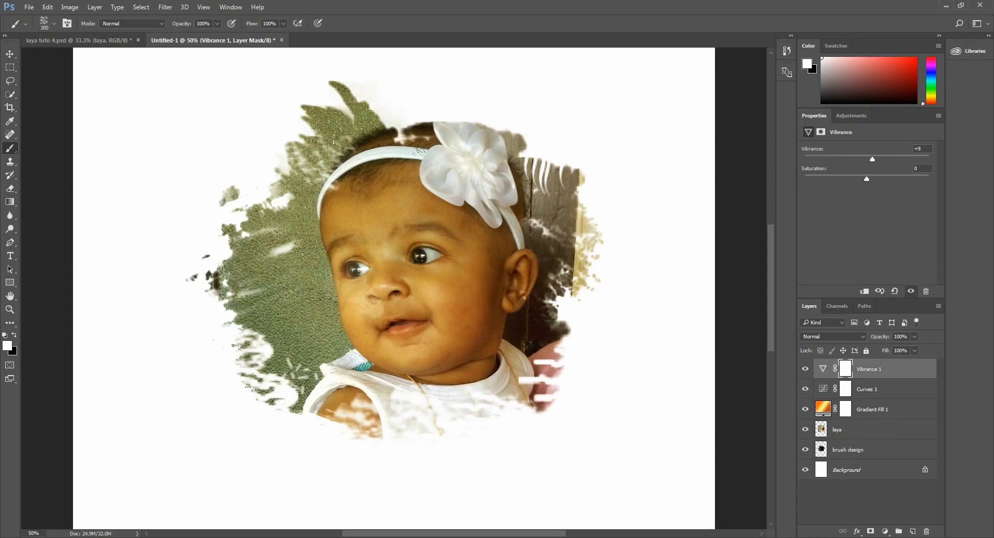
left_click(848, 437)
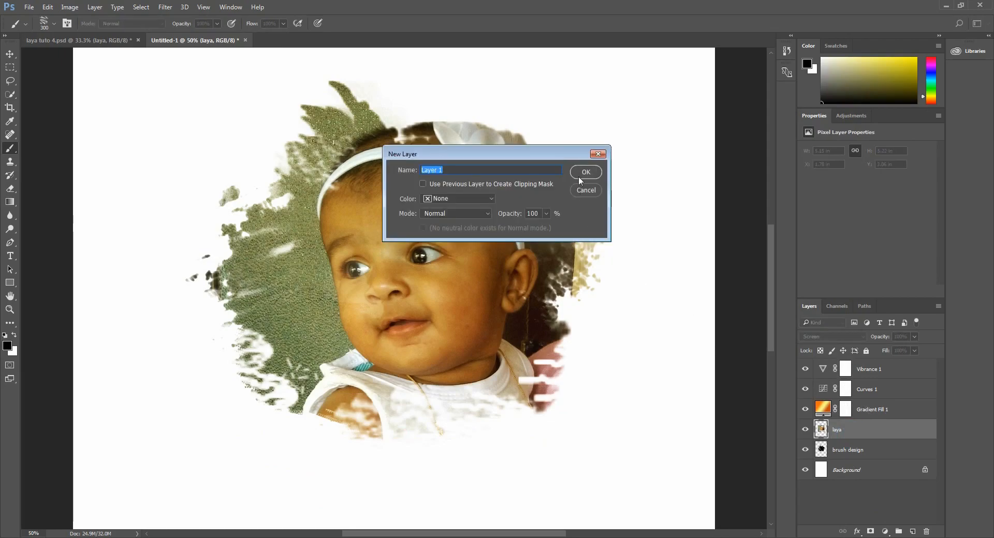
left_click(584, 172)
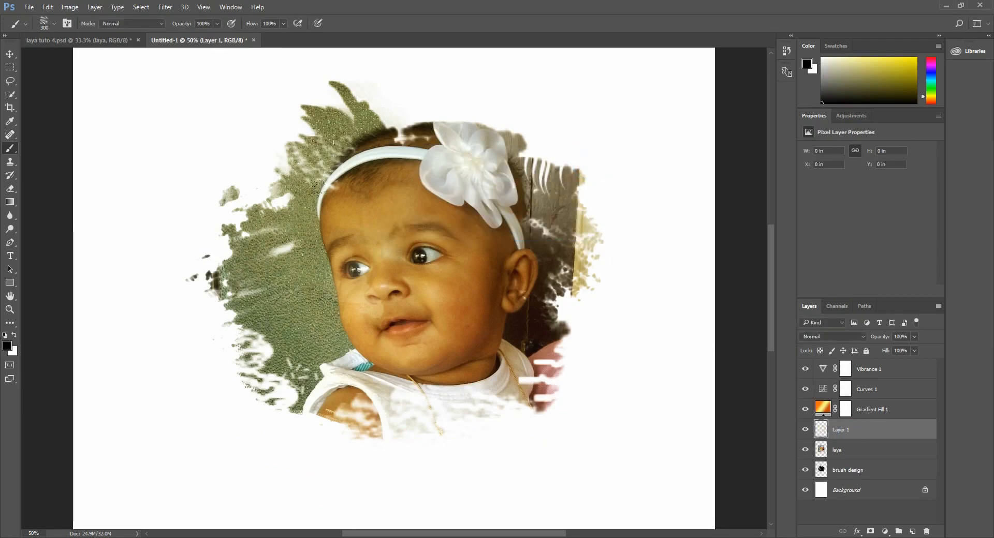
Choose a soft round brush preset, enlarge it to 700 px, and undo the test stroke
left_click(44, 23)
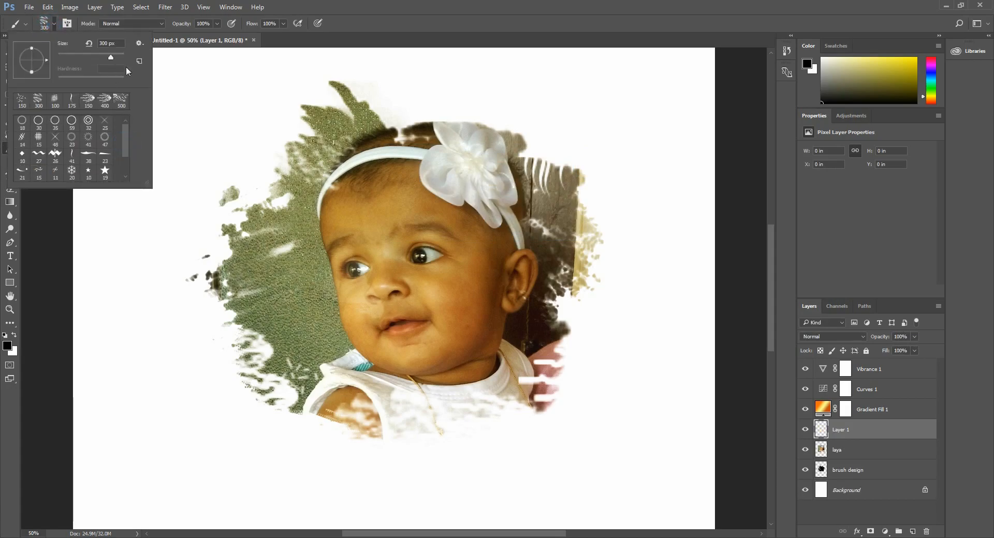
left_click(139, 43)
left_click(189, 236)
key("Return")
left_click(89, 136)
left_click_drag(124, 134, 127, 160)
double_click(78, 153)
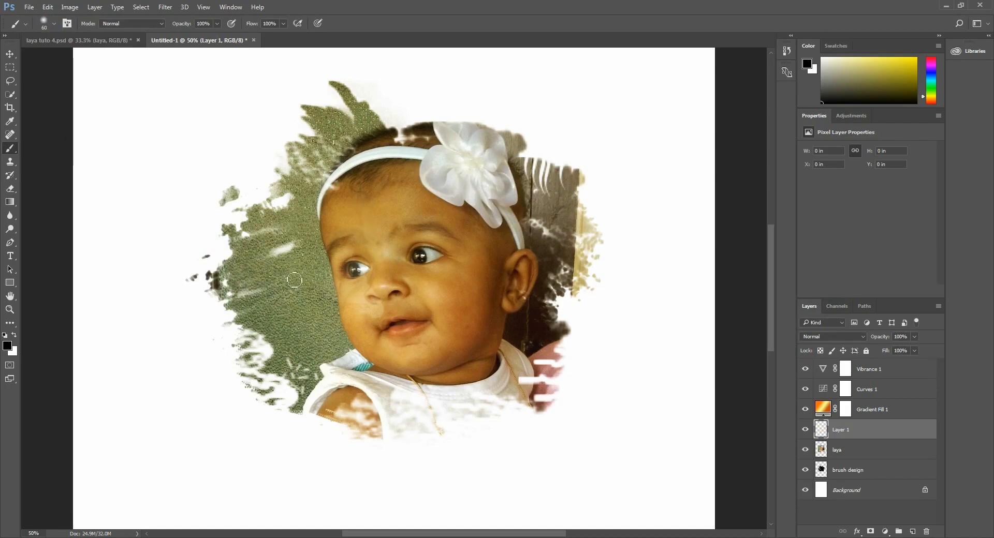
left_click_drag(176, 110, 168, 195)
key("ctrl+z")
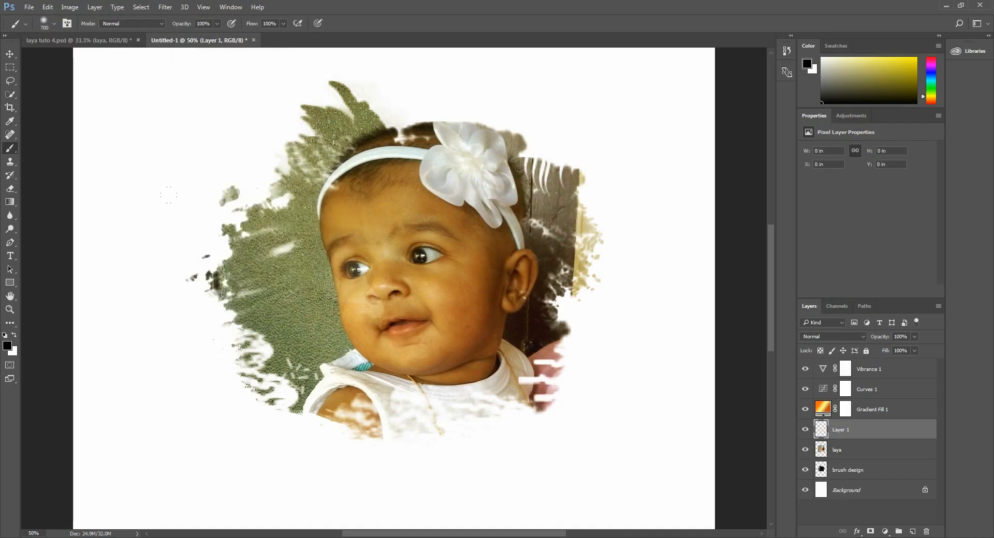
Set the foreground colour to bright red and paint a large soft patch over the green background beside the baby's head
left_click(8, 346)
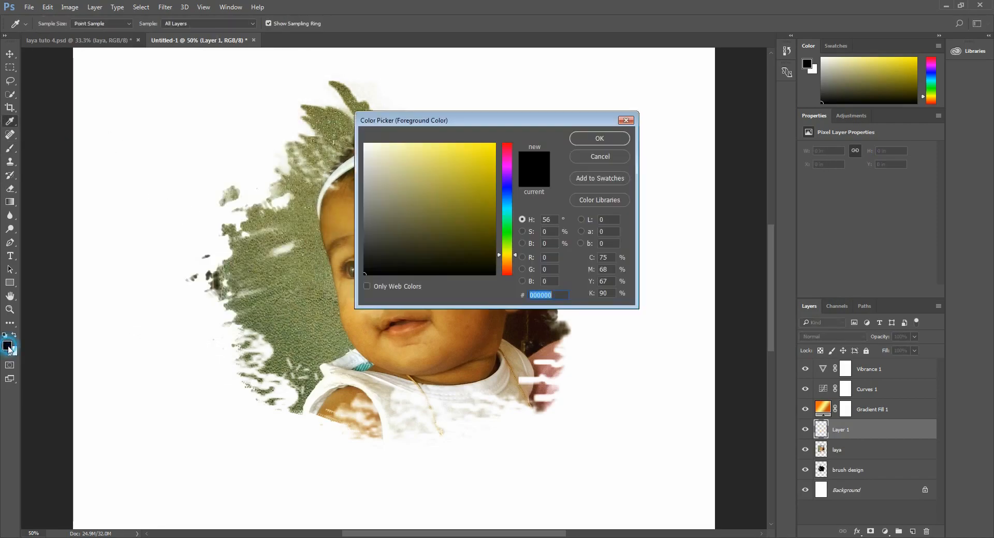
left_click_drag(507, 256, 507, 265)
left_click(485, 202)
left_click(507, 270)
left_click_drag(480, 171, 489, 148)
left_click_drag(612, 269, 564, 275)
type("100")
left_click(600, 138)
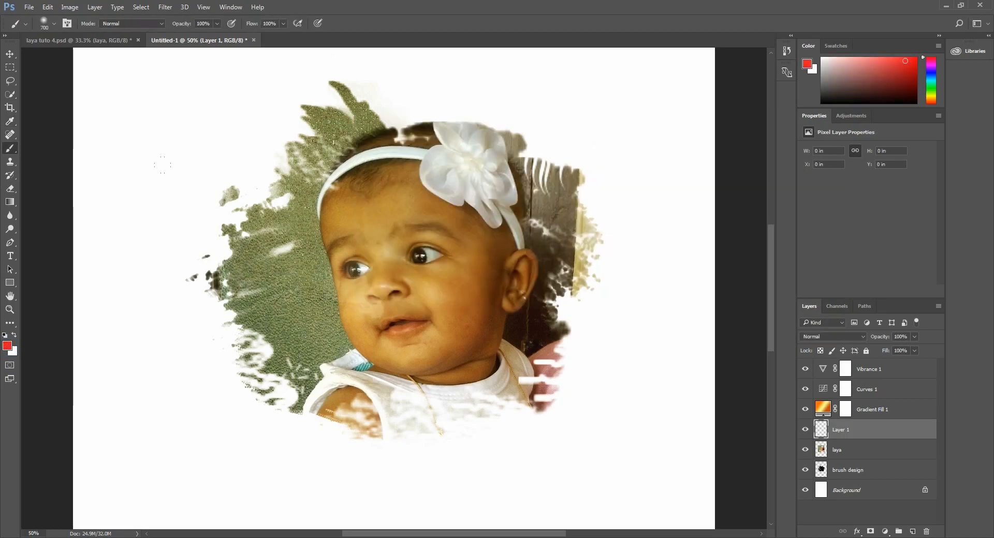
mouse_move(228, 269)
left_mouse_down()
mouse_move(233, 233)
mouse_move(274, 156)
mouse_move(188, 157)
left_mouse_up()
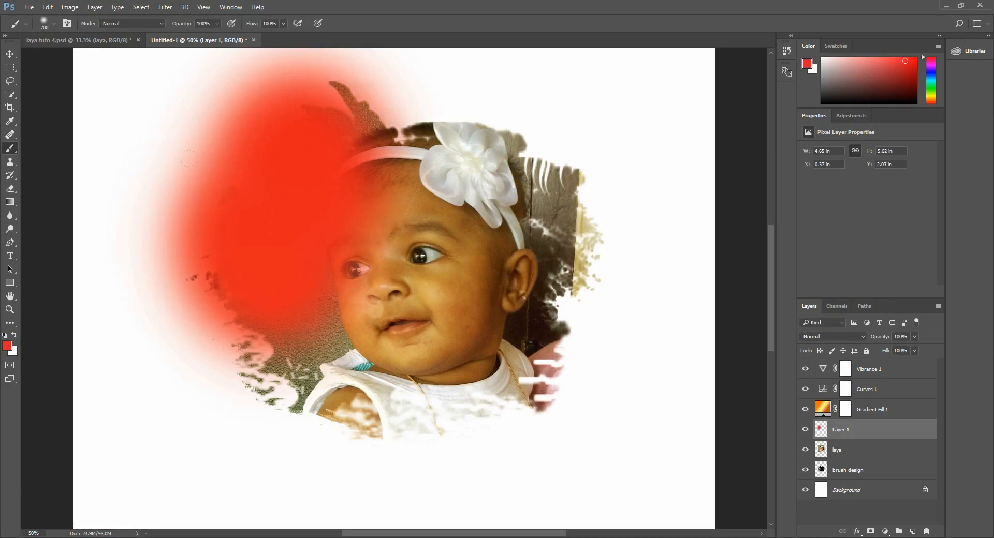
Try different blending modes on the red paint layer and set it to Screen
key("Down")
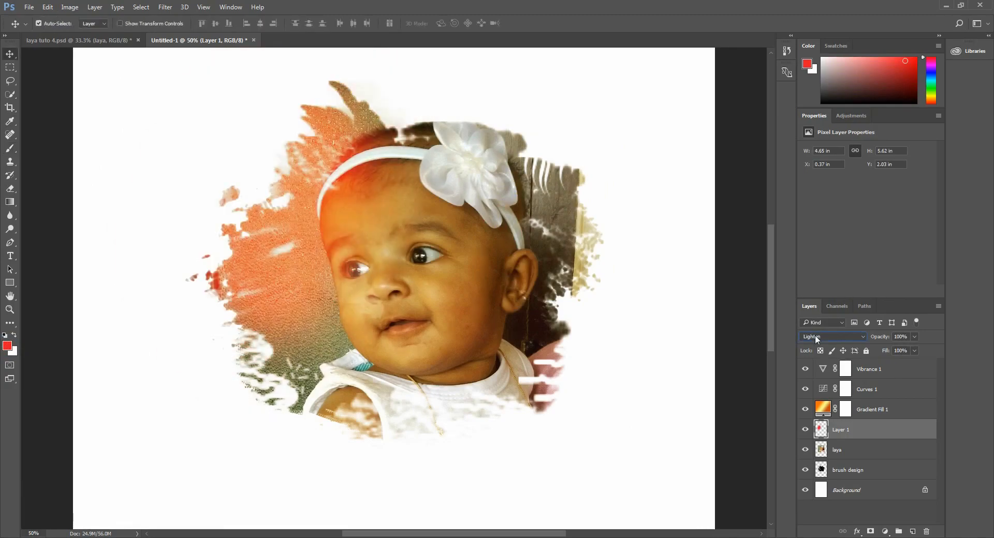
key("Down")
key("Down")
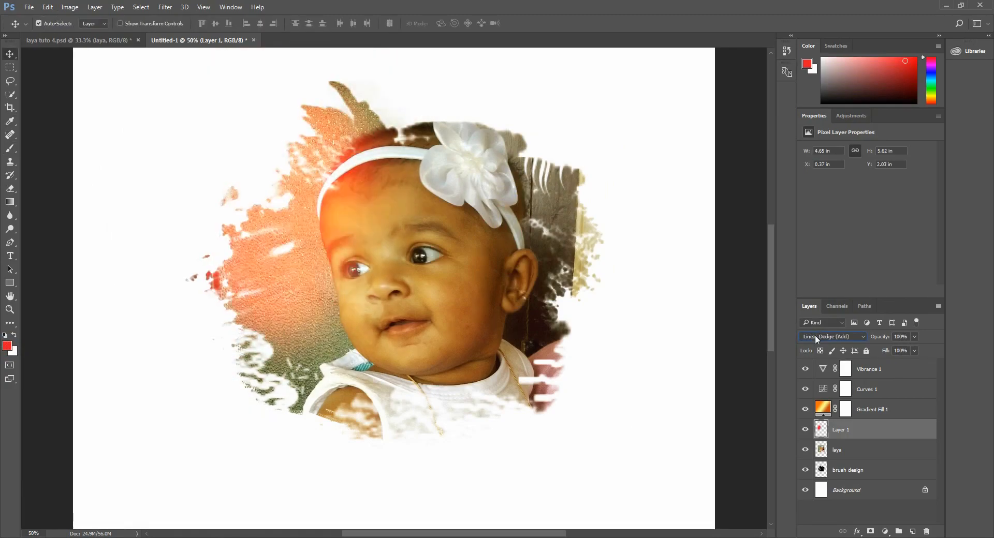
key("Down")
key("Down")
key("Down")
key("Down")
key("Down")
key("Down")
key("Down")
key("Down")
key("Down")
key("Down")
key("Down")
key("Down")
key("Down")
key("Down")
key("Down")
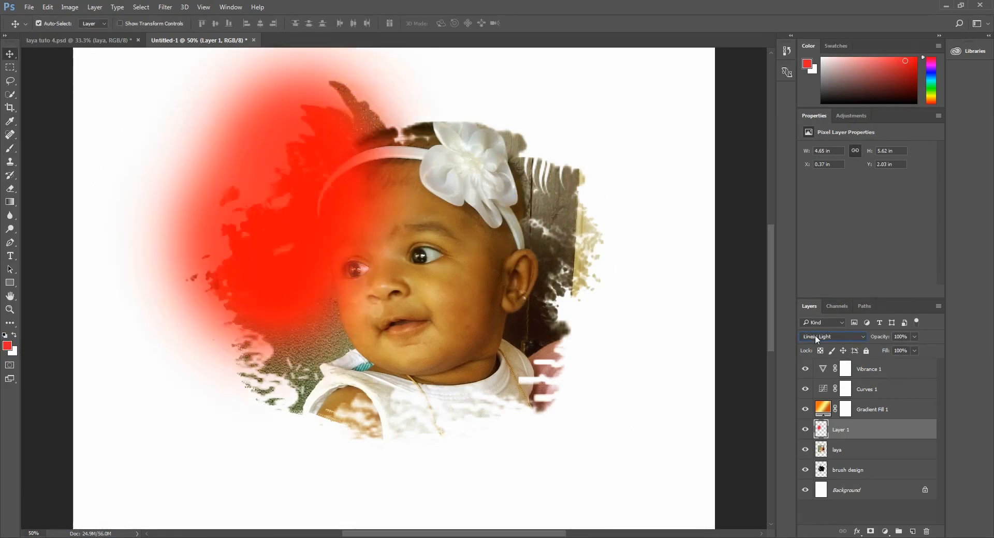
key("Up")
key("Up")
key("Up")
key("Up")
key("Up")
key("Up")
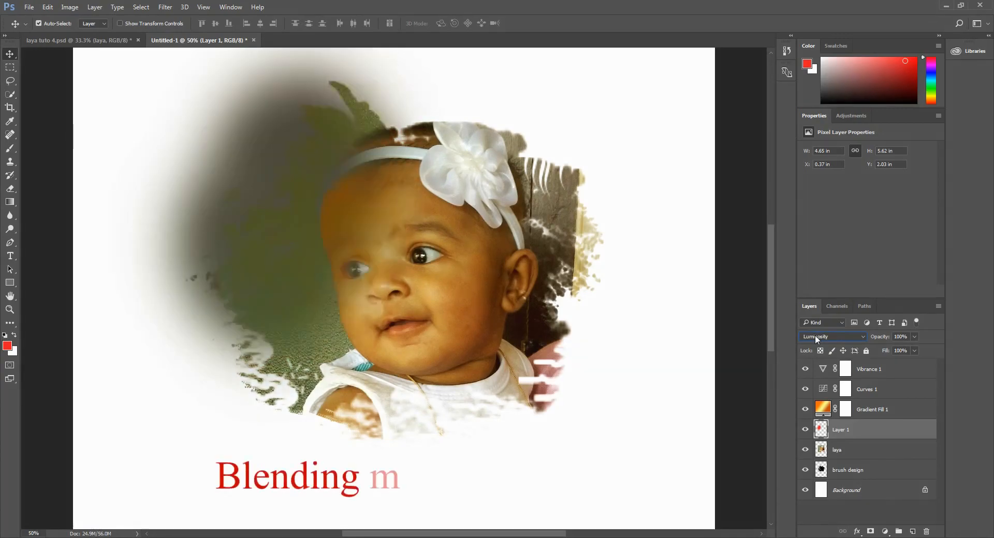
key("Up")
key("Up")
key("Up")
key("Up")
key("Up")
key("Up")
key("Up")
key("Up")
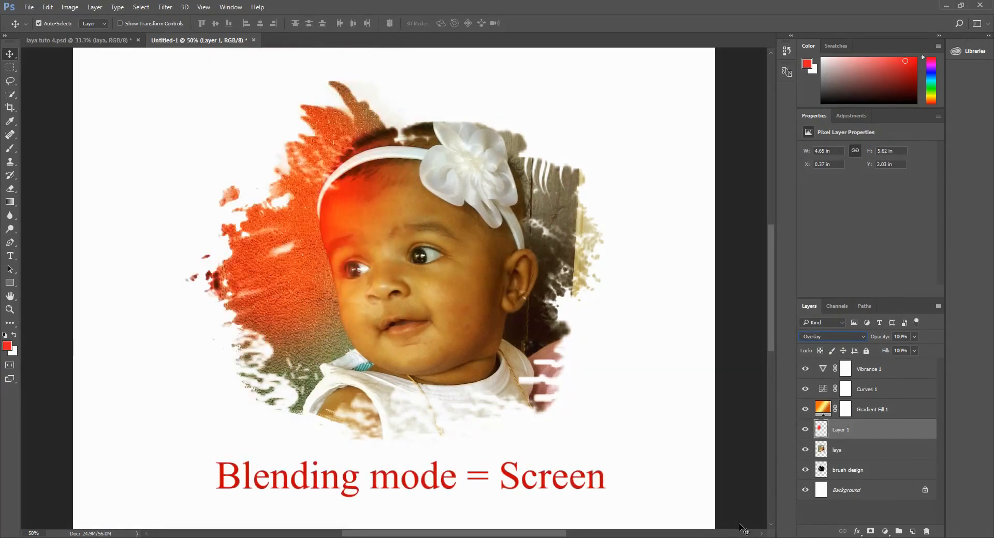
key("Up")
key("Up")
key("Up")
key("Up")
key("Up")
key("Up")
key("Up")
key("Up")
key("Up")
key("Up")
key("Up")
key("Up")
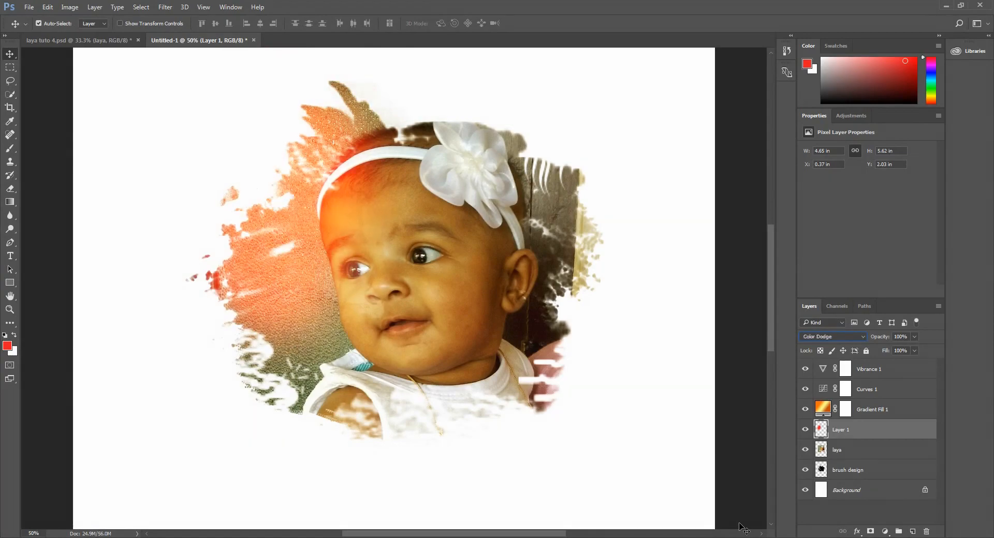
key("Down")
key("Down")
key("Down")
key("Down")
key("Down")
key("Down")
key("Down")
key("Down")
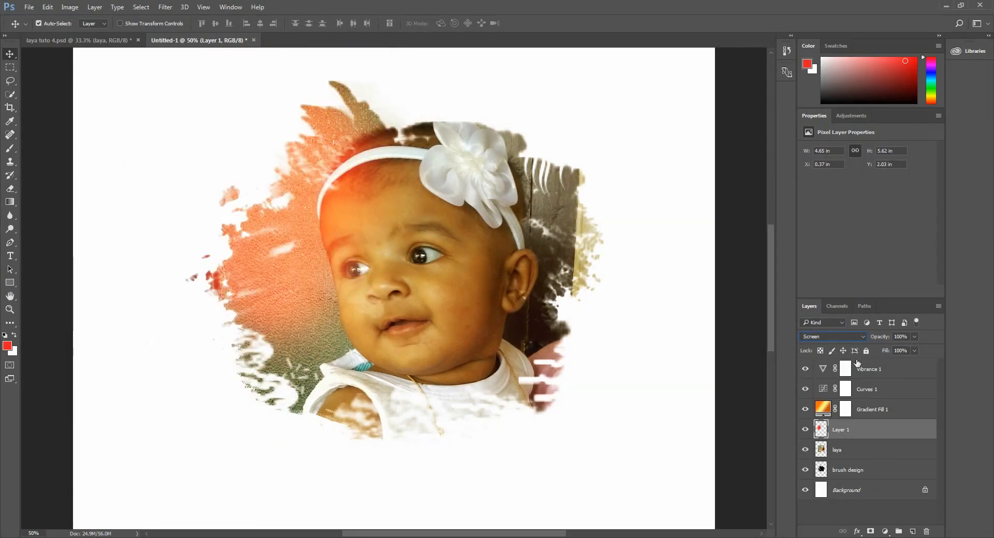
Keep the paint layer in Screen blending mode and set the foreground colour to medium blue for the brush
left_click(833, 337)
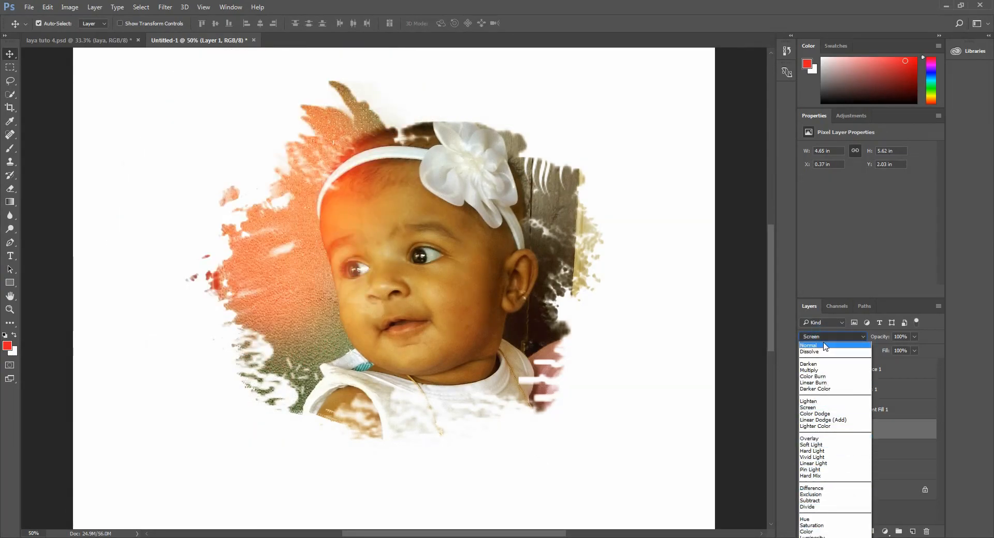
left_click(813, 408)
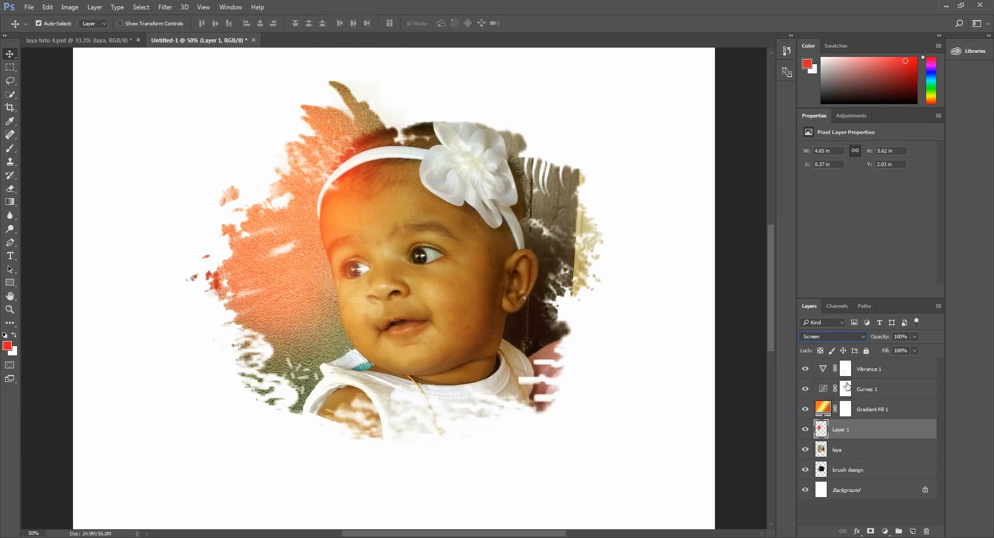
left_click(8, 346)
left_click(506, 184)
left_click(591, 135)
key("b")
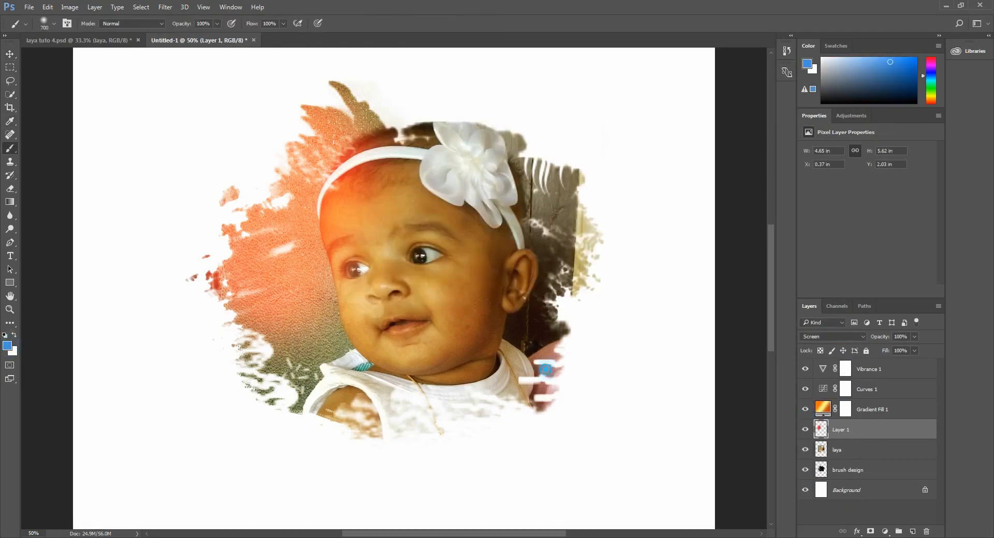
Paint soft blue patches over the dark background beside the baby's ear and around the shoulder
left_click(523, 344)
left_click(512, 328)
left_click(562, 259)
left_click(506, 440)
left_click(490, 360)
Set the foreground colour to yellow-green and paint soft patches over the baby's sleeve and the wooden background beside the flower
left_click(8, 346)
left_click(507, 252)
left_click(507, 250)
left_click(467, 178)
left_click(593, 138)
left_click(305, 381)
left_click(528, 184)
Select the baby photo layer and examine the face and the painted colour blending up close and as a whole
key("v")
left_click(532, 275)
key("ctrl+plus")
key("ctrl+plus")
key("ctrl+plus")
key("ctrl+plus")
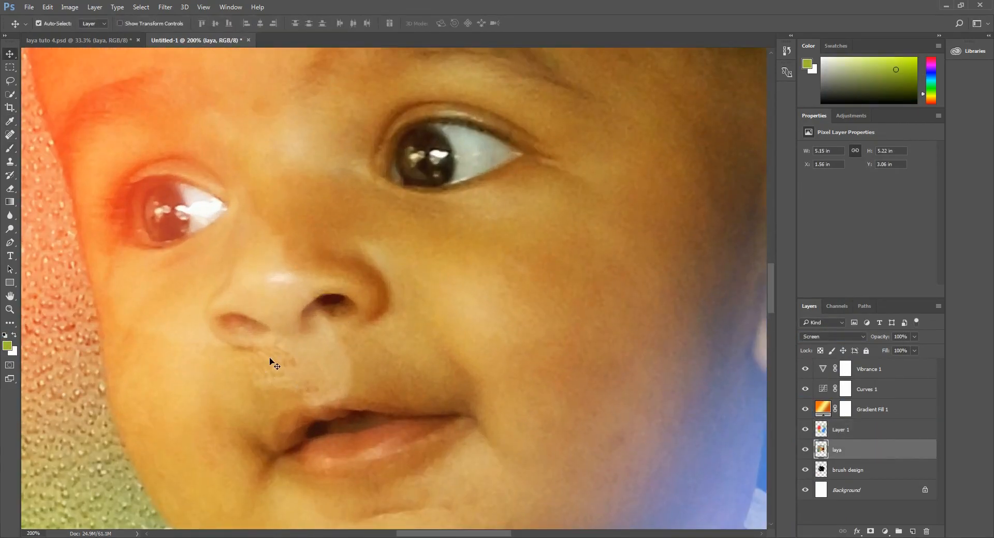
key("ctrl+minus")
key("ctrl+minus")
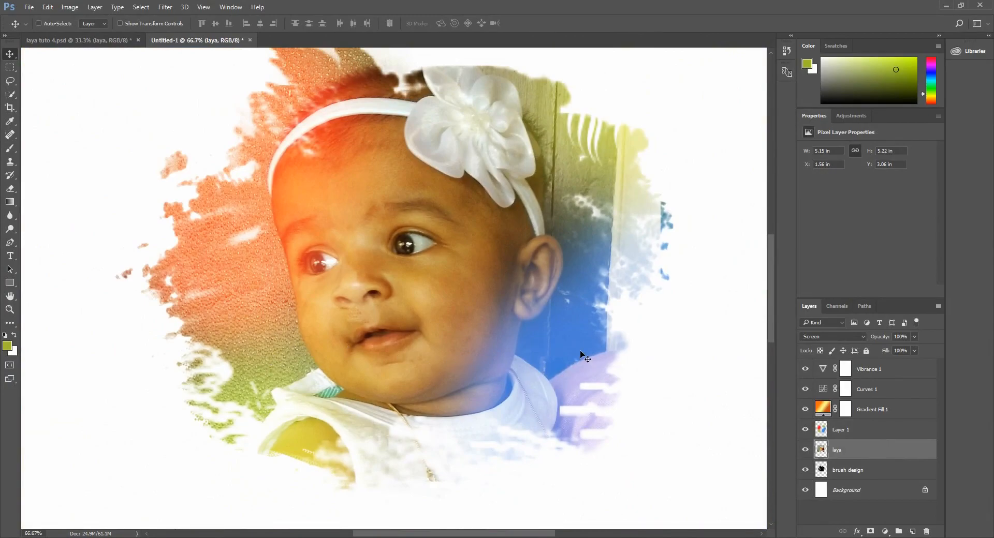
Select the brush design layer and prepare the soft brush with default black and white colours at 400 px
left_click(831, 472)
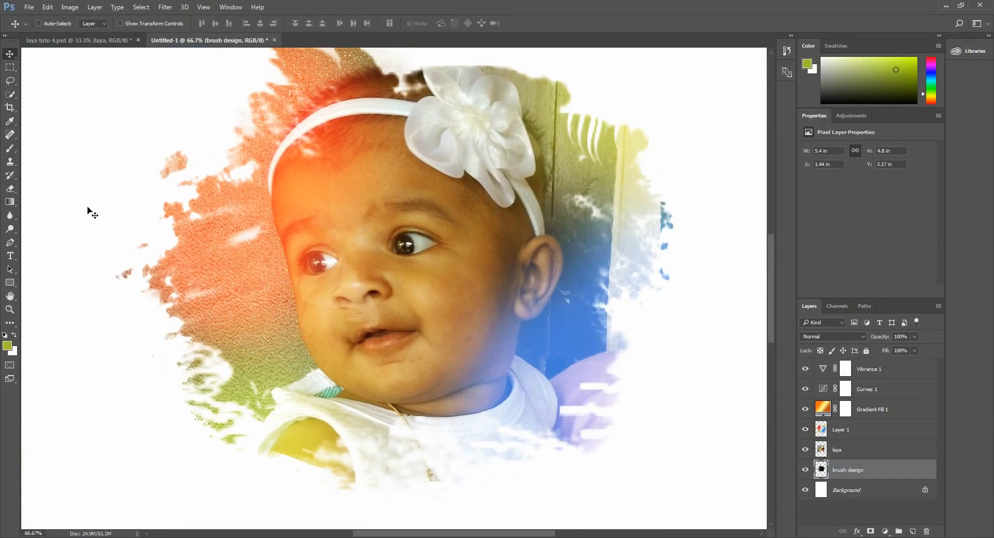
left_click(10, 149)
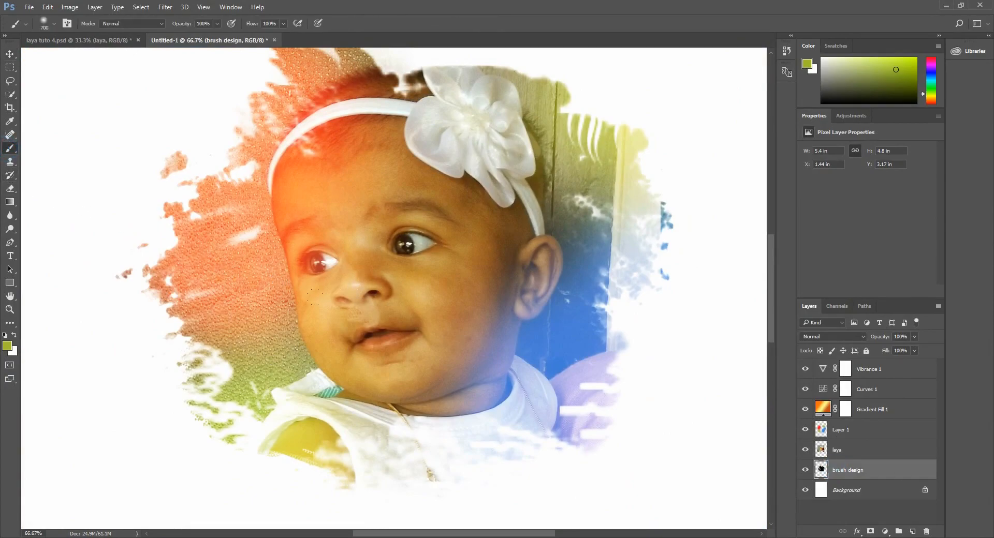
key("d")
key("bracketleft")
key("bracketleft")
key("bracketleft")
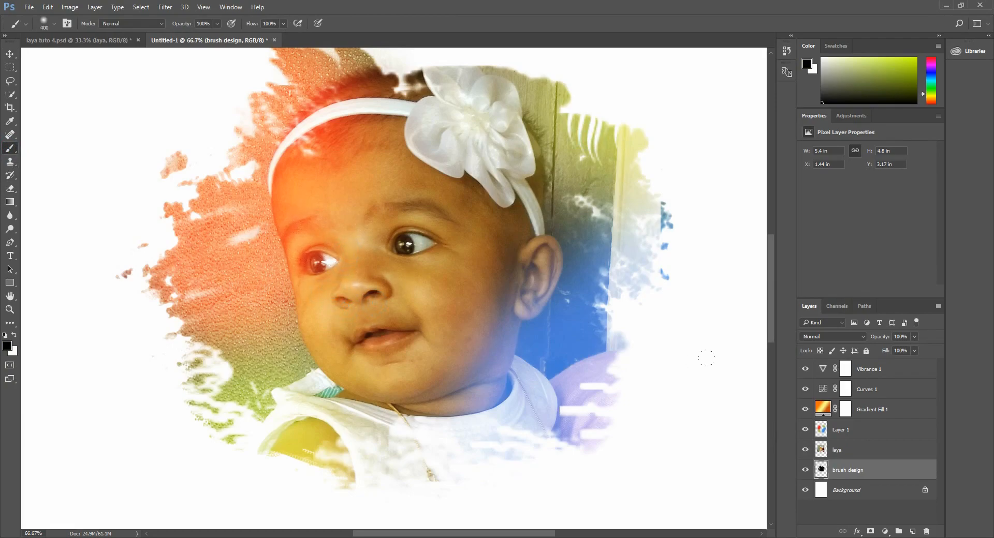
Save the finished portrait as a JPEG at quality 12 (Maximum) with the Baseline ("Standard") format
key("ctrl+minus")
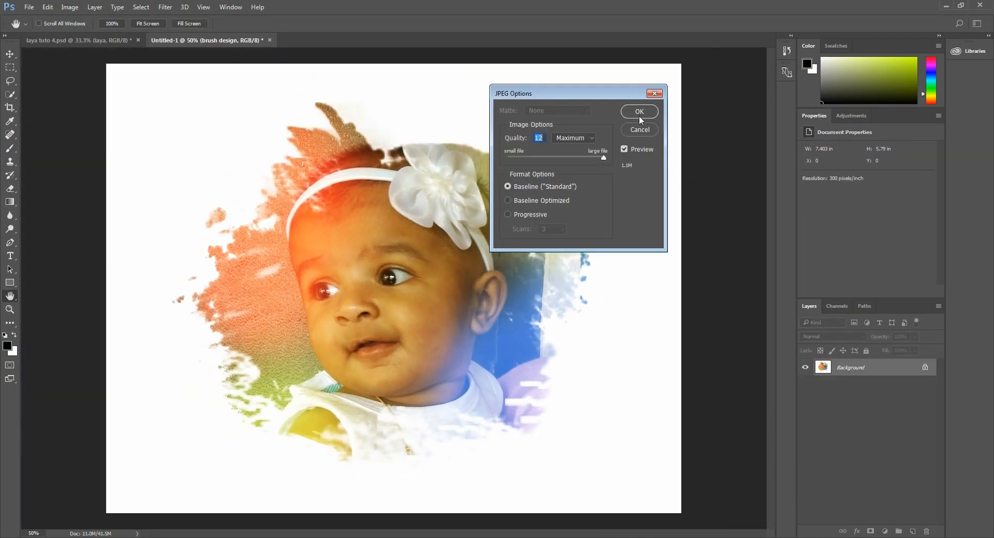
left_click(639, 112)
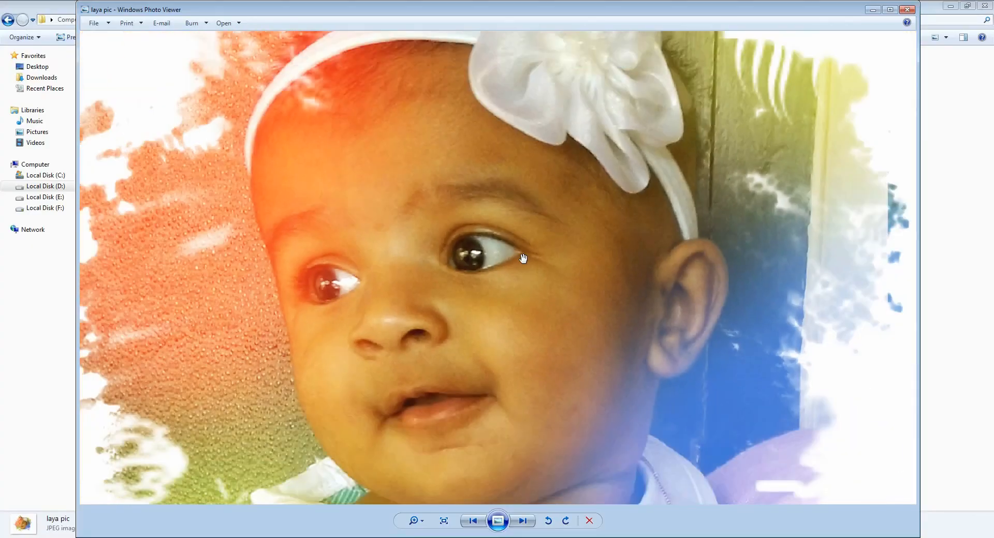
Examine the exported JPEG portrait in Windows Photo Viewer, both as a whole and slightly enlarged
scroll(524, 261, "down", 5)
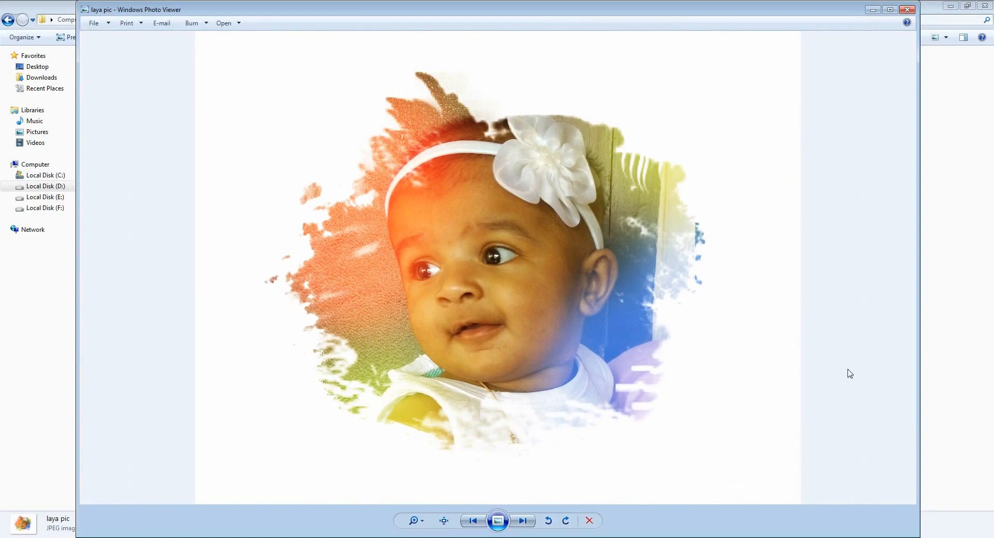
scroll(398, 267, "up", 2)
scroll(397, 267, "down", 1)
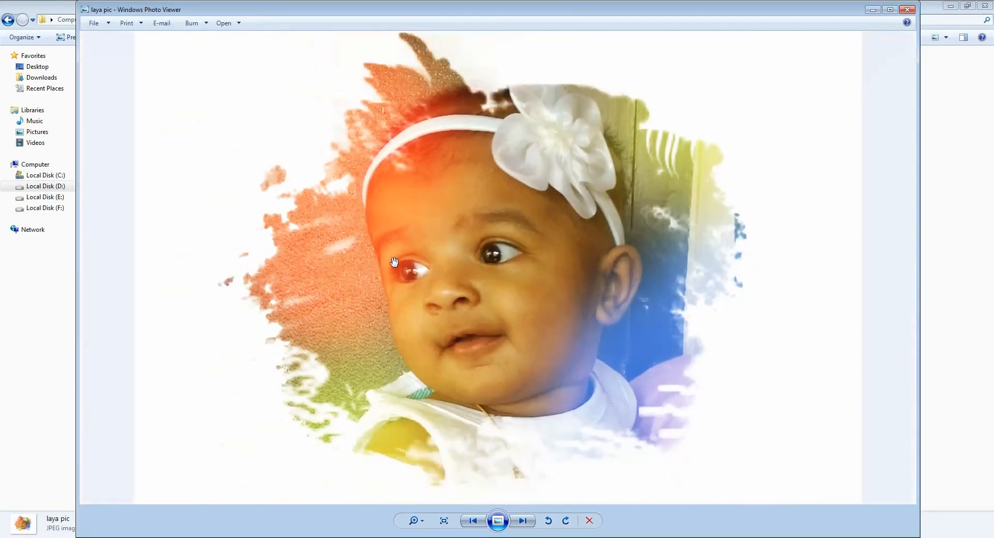